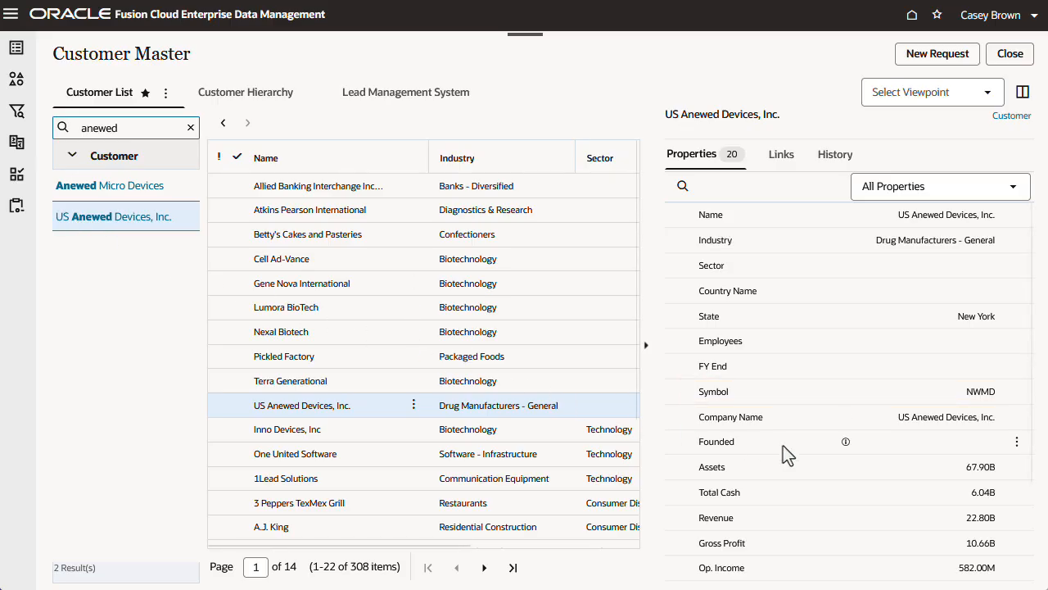
# Step: Examine the properties of US Anewed Devices, Inc. down to its created date, and view its links
pyautogui.scroll(-3, 1034, 520)
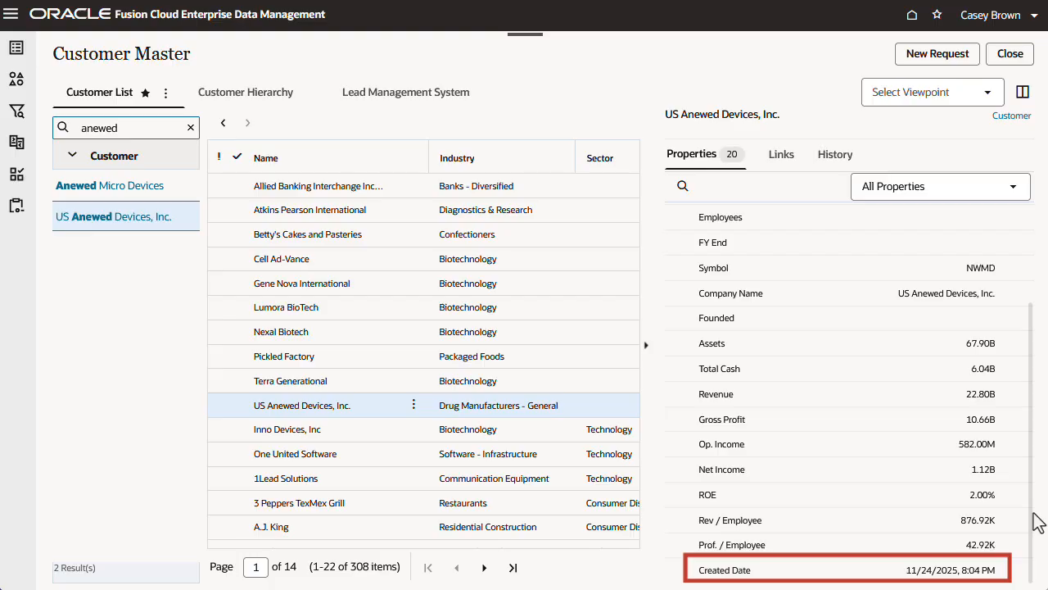
pyautogui.click(781, 158)
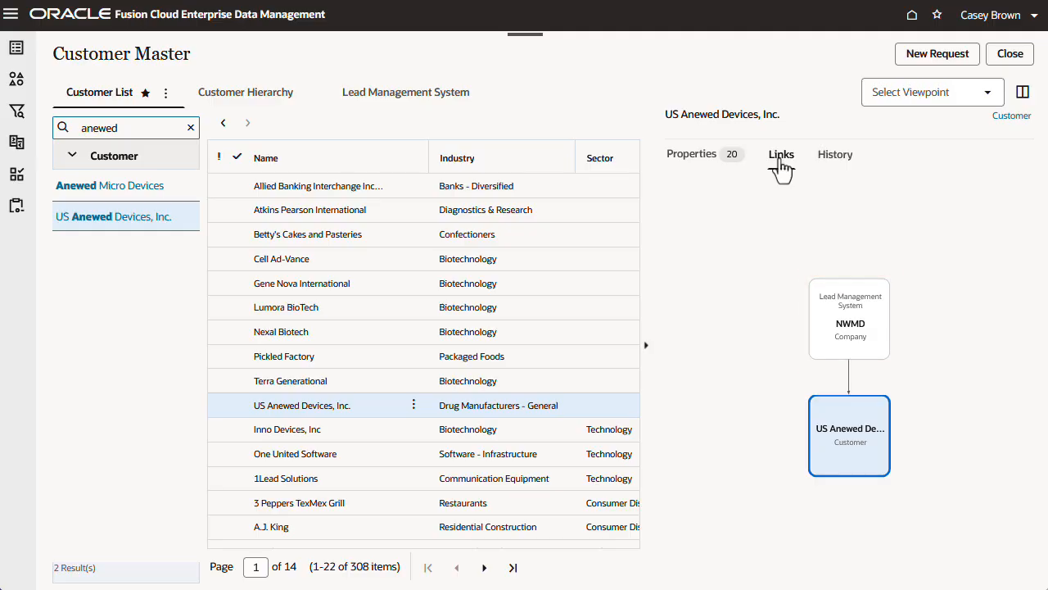
# Step: Inspect the definition and general settings of the Customer node type's Name Match deduplication rule for the Master Customer List
pyautogui.click(1011, 119)
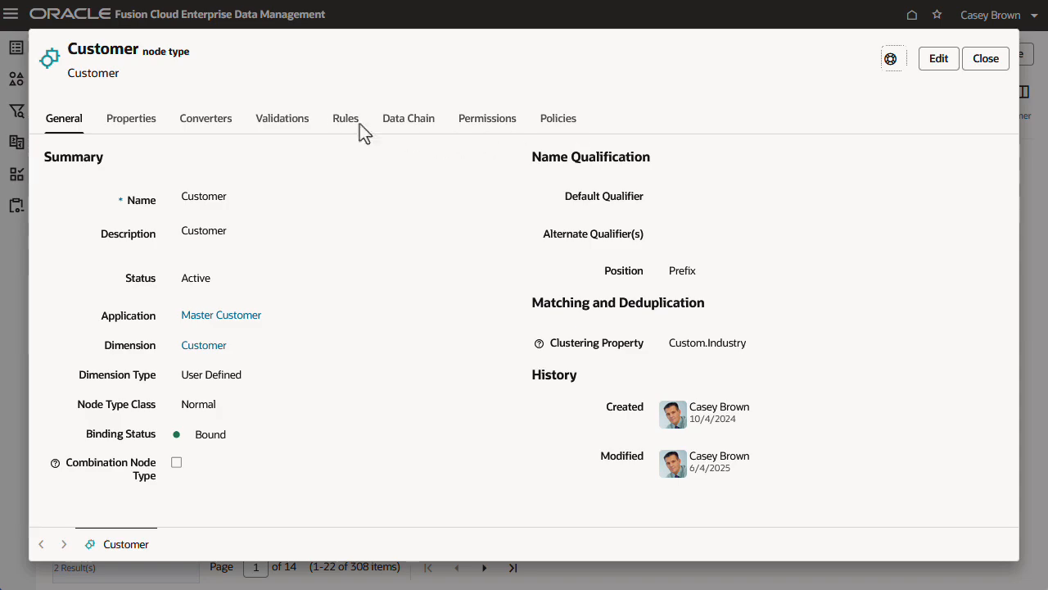
pyautogui.click(360, 123)
pyautogui.scroll(-2, 303, 409)
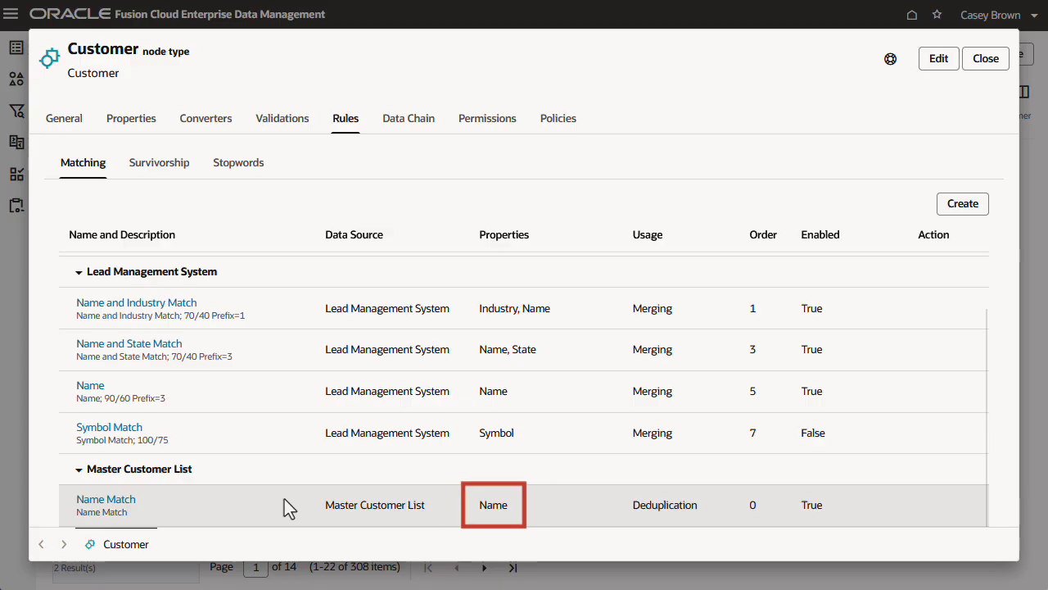
pyautogui.click(106, 500)
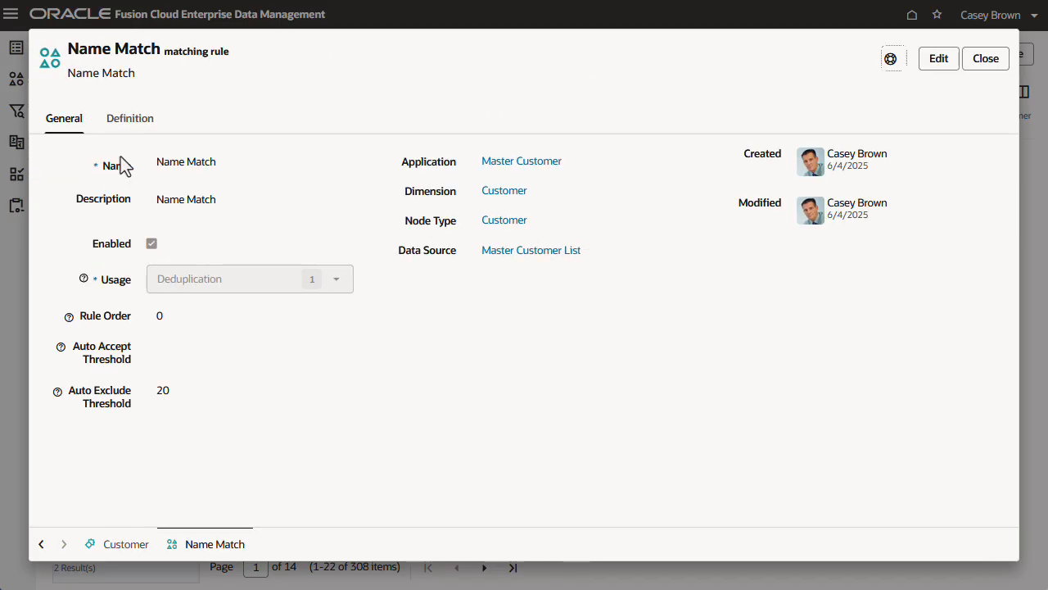
pyautogui.click(133, 126)
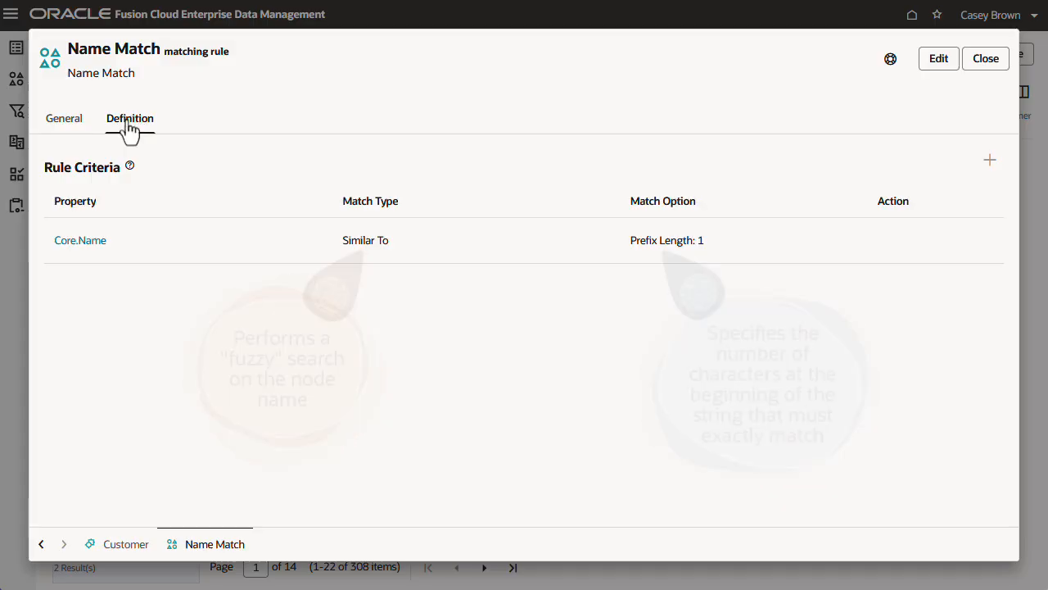
pyautogui.click(69, 128)
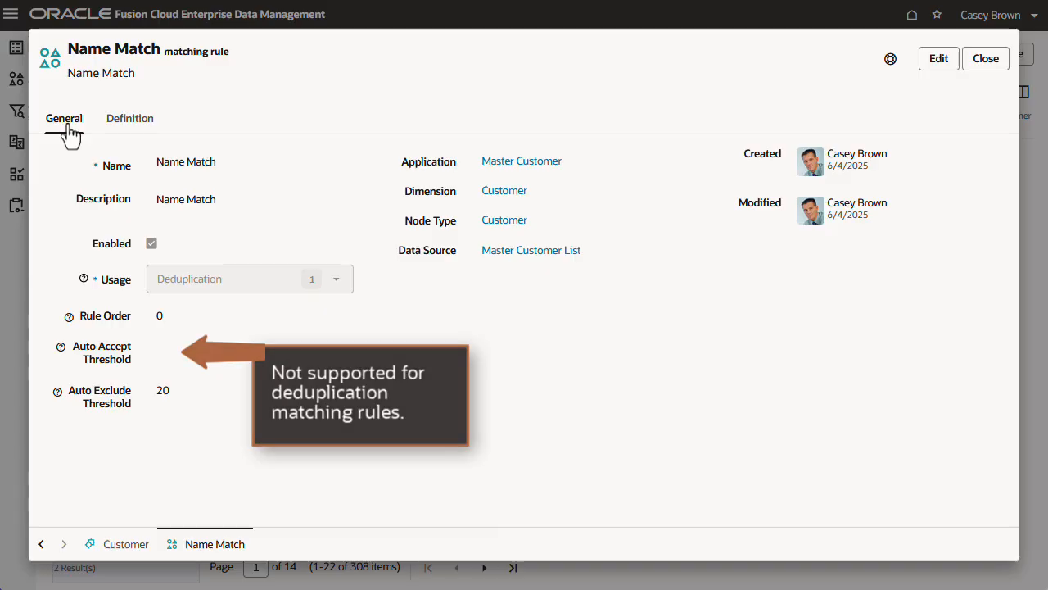
# Step: Inspect which properties the Customer node type's Deduplicate Customers survivorship rule merges
pyautogui.click(131, 554)
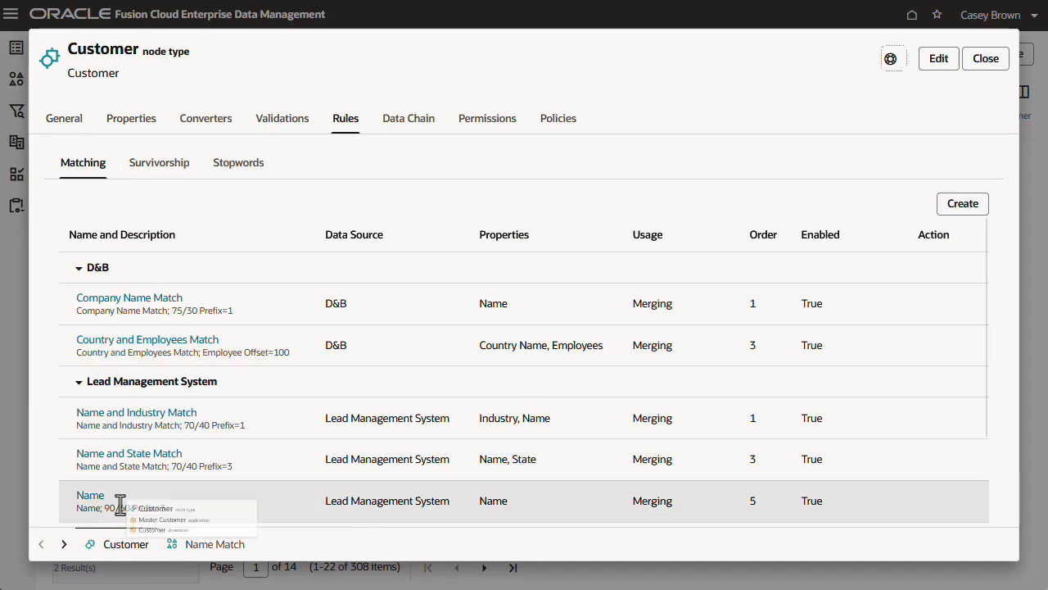
pyautogui.click(176, 166)
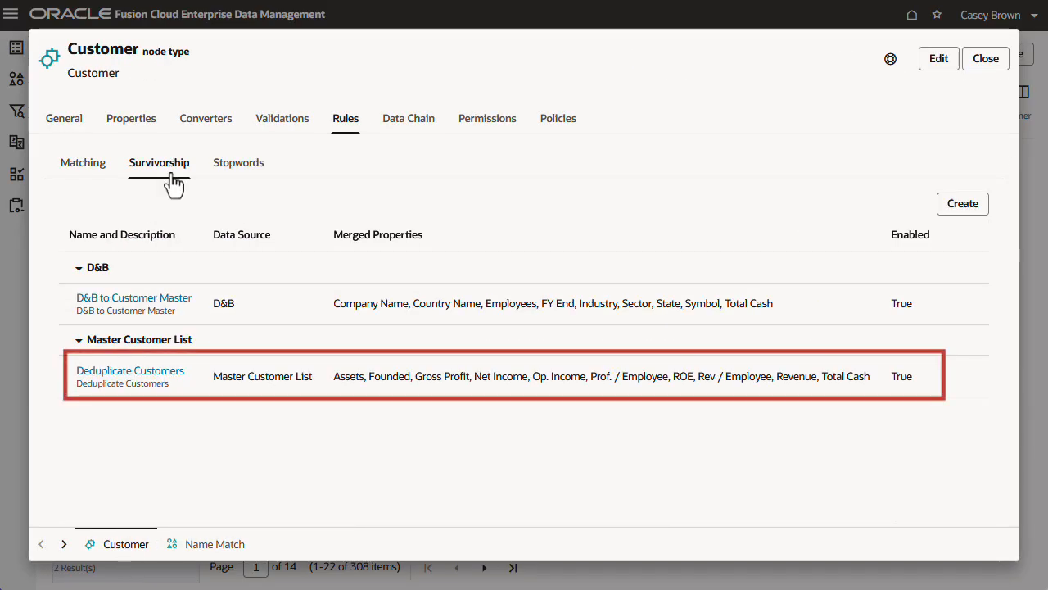
pyautogui.click(168, 384)
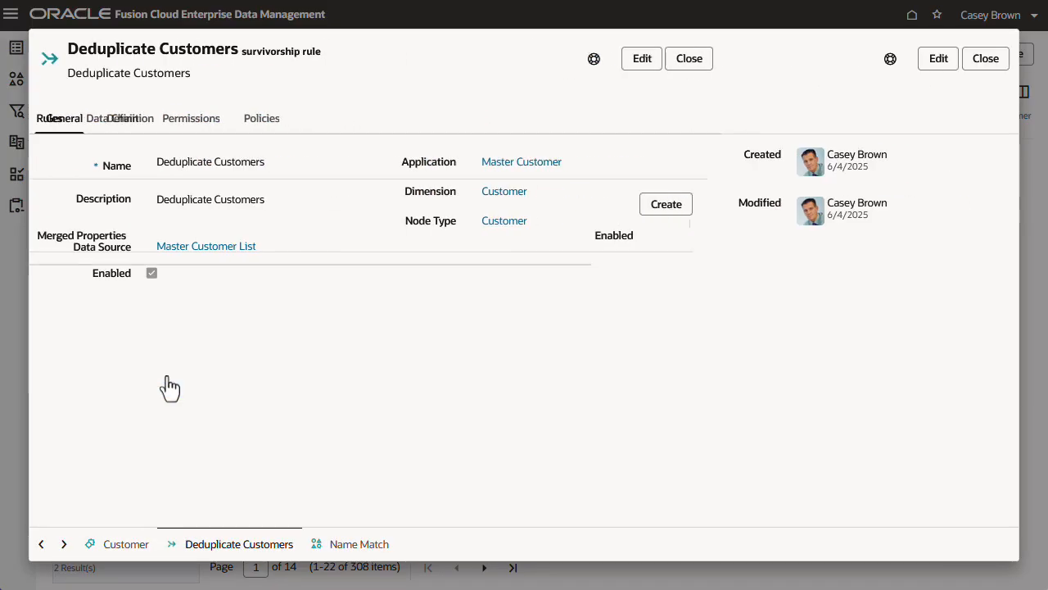
pyautogui.click(144, 127)
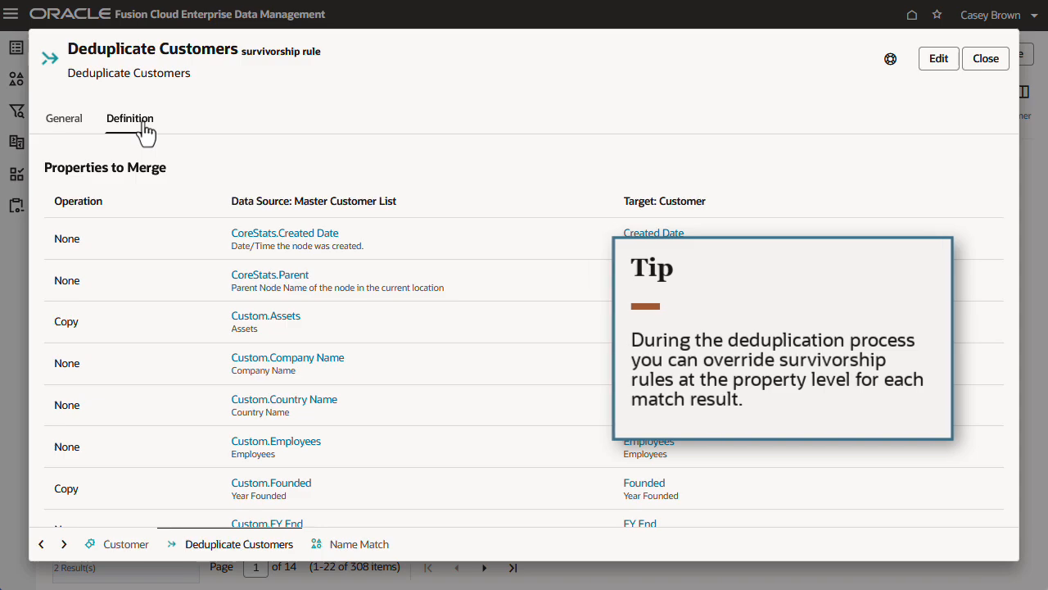
# Step: Review the Customer node type's matching stopwords and return to the properties of US Anewed Devices, Inc
pyautogui.click(119, 545)
pyautogui.click(254, 168)
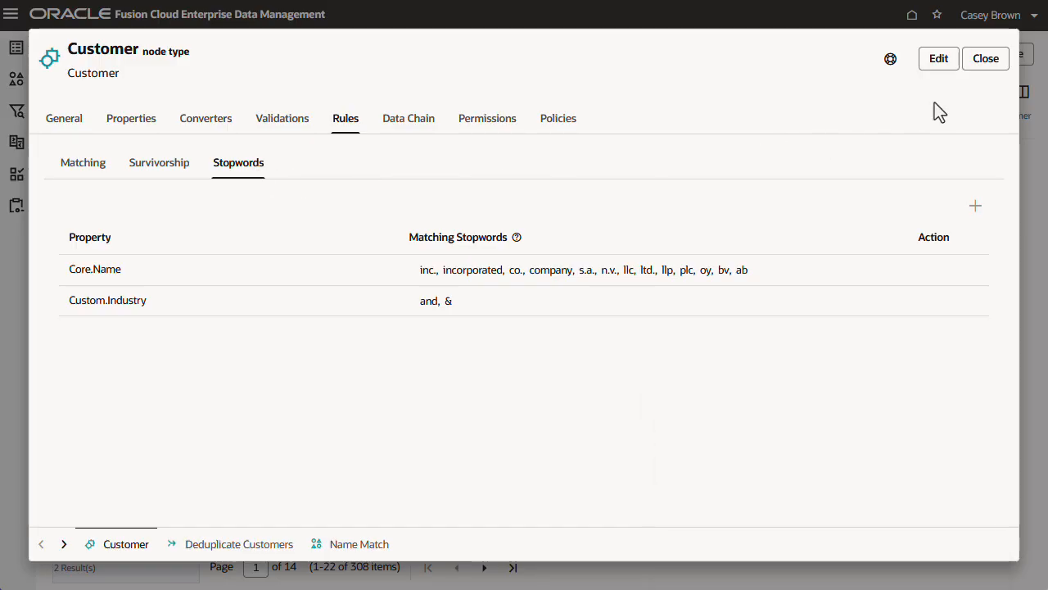
pyautogui.click(988, 59)
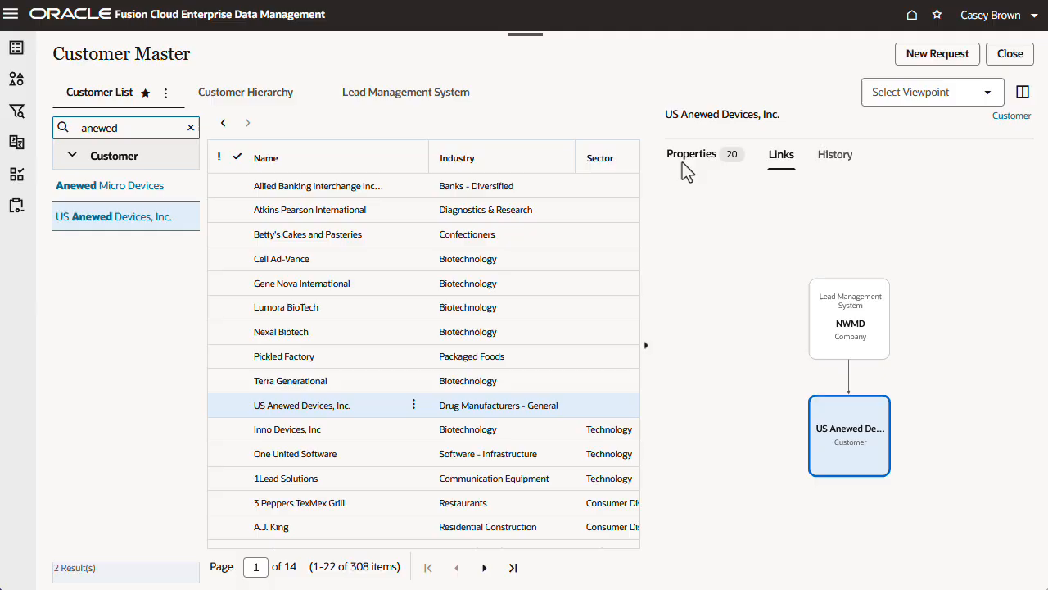
pyautogui.click(683, 161)
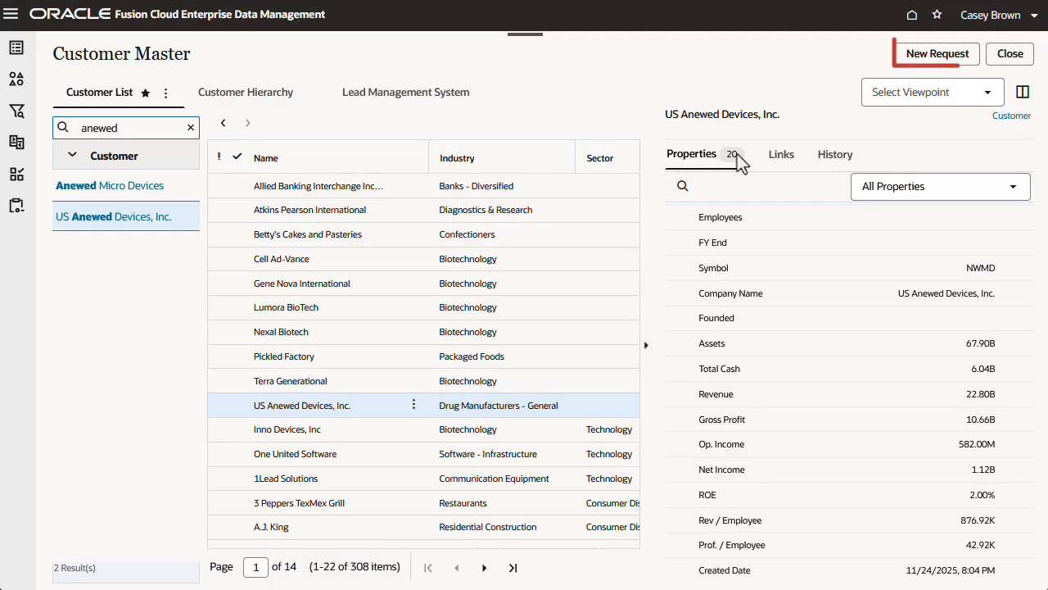
# Step: Create a new request in Customer Master and start a viewpoint deduplication on the Customer List viewpoint
pyautogui.click(924, 62)
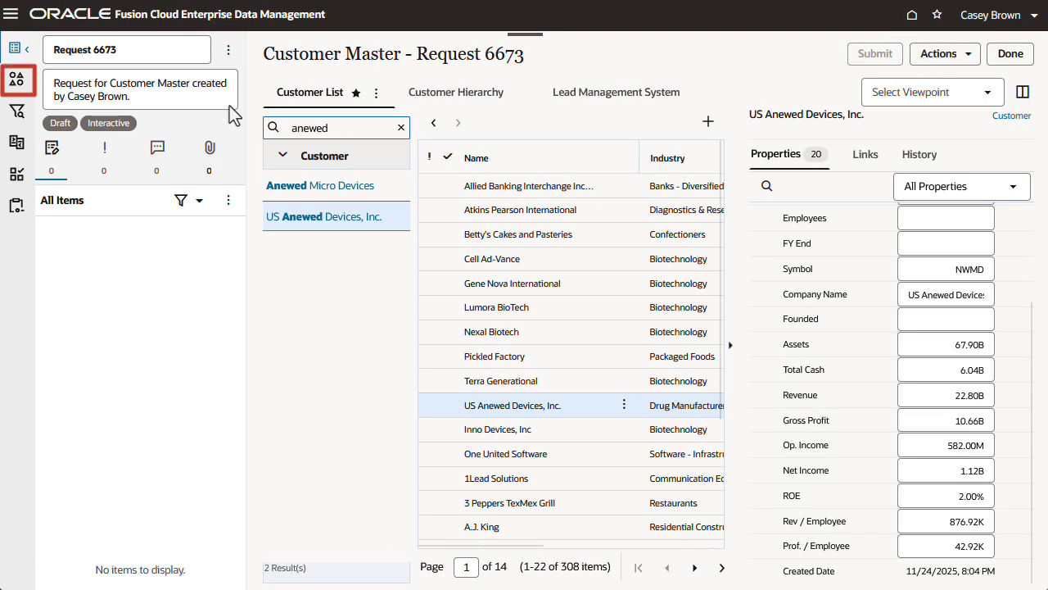
pyautogui.click(13, 82)
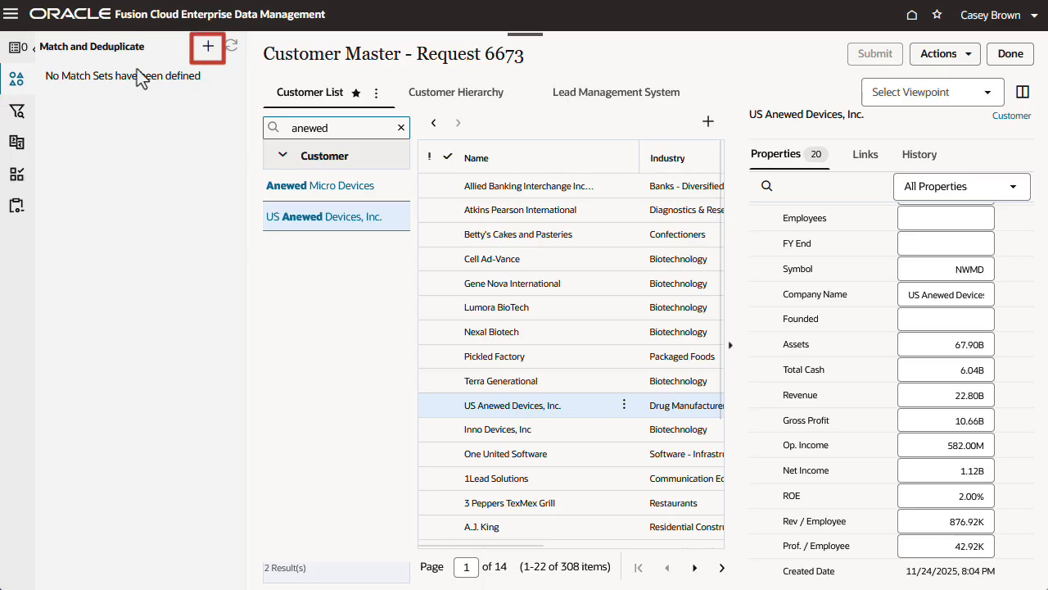
pyautogui.click(209, 47)
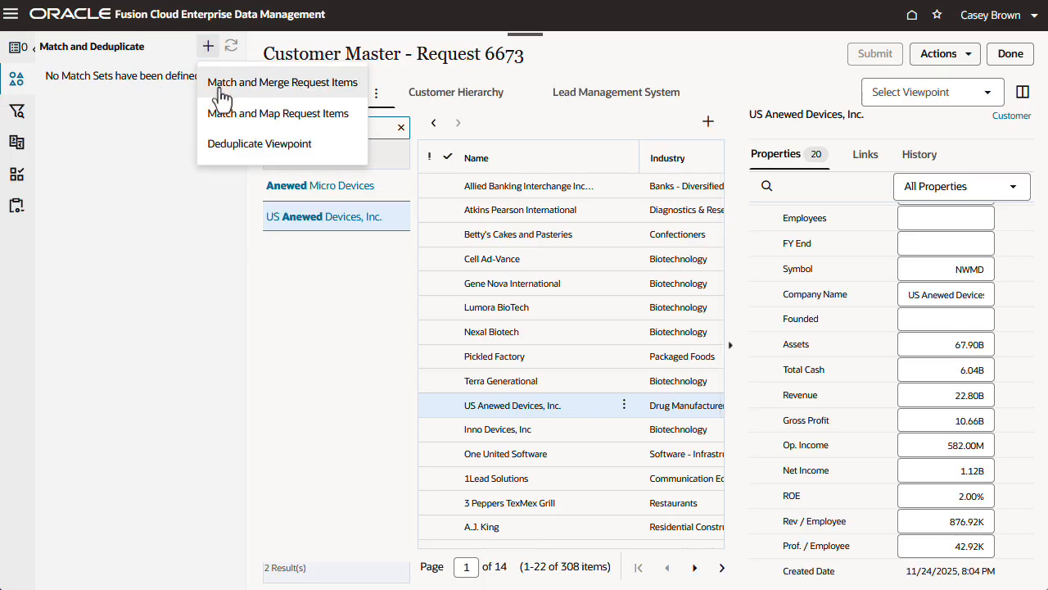
pyautogui.click(235, 145)
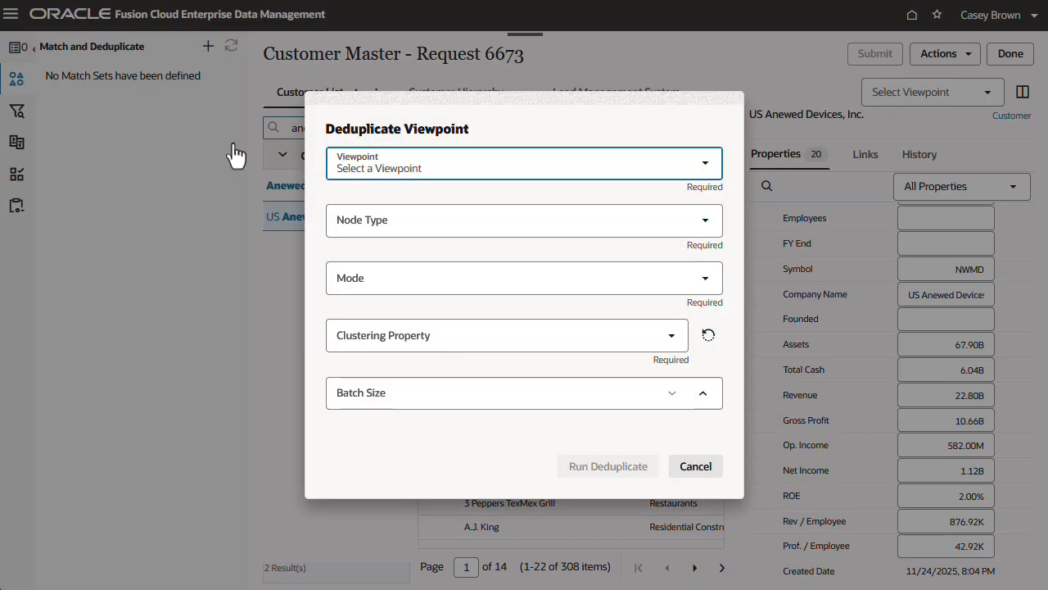
pyautogui.click(359, 164)
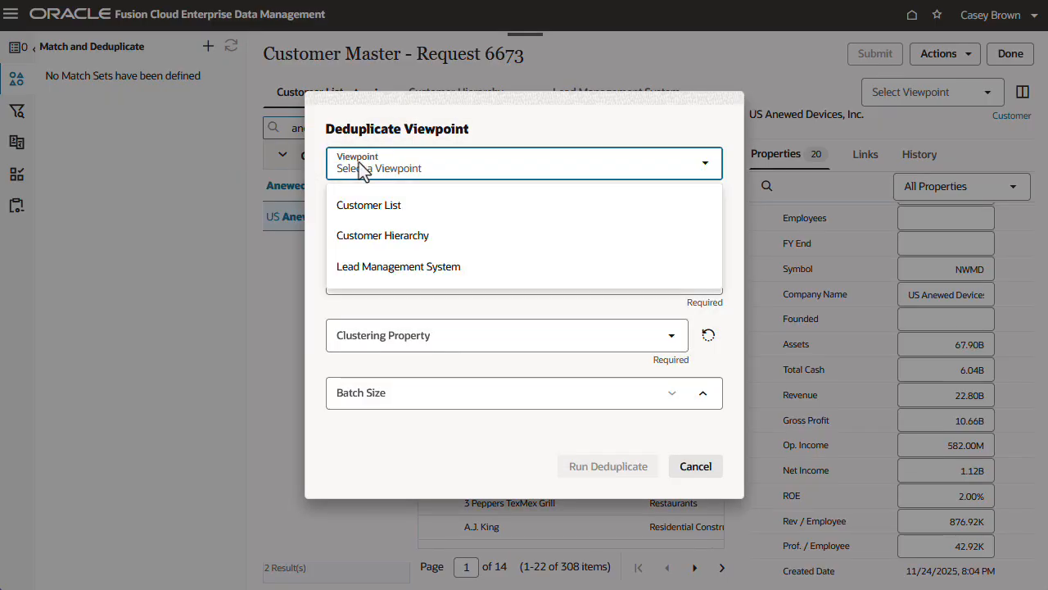
pyautogui.click(367, 205)
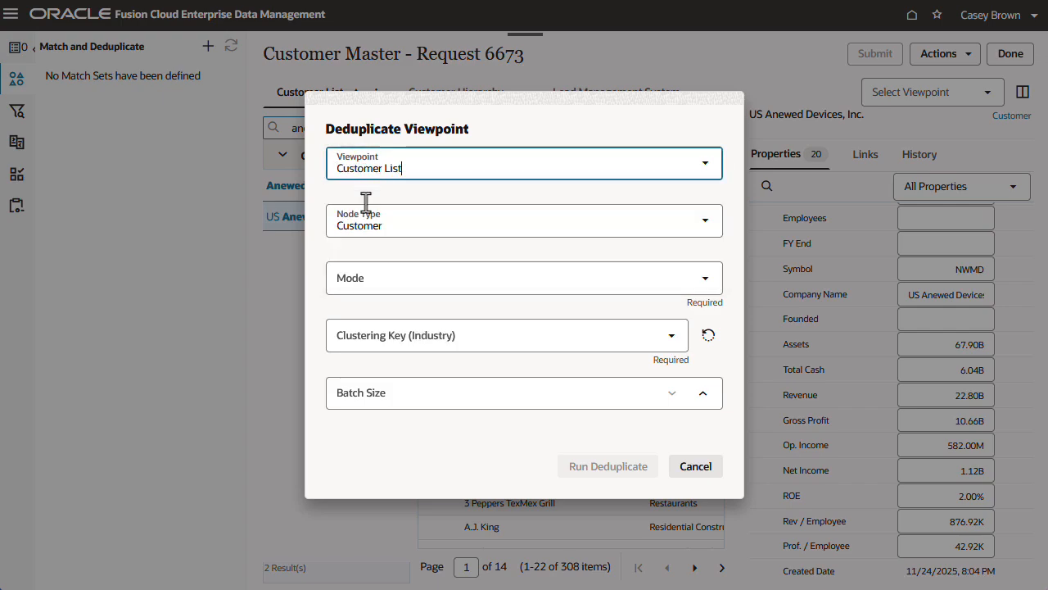
# Step: Try the Cluster Key deduplication mode with Asset Management as the industry clustering key
pyautogui.click(383, 281)
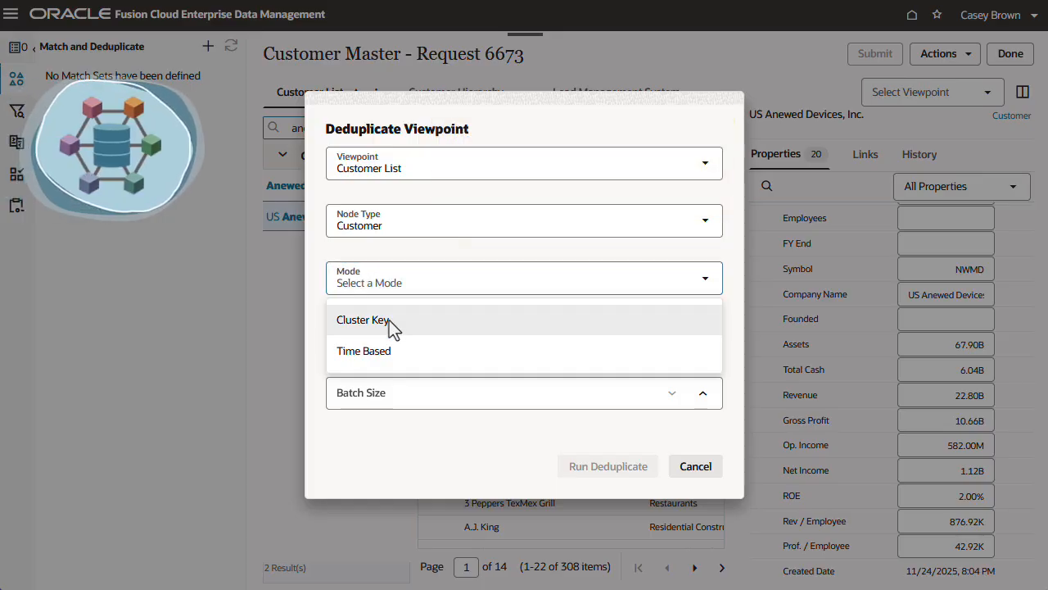
pyautogui.click(390, 320)
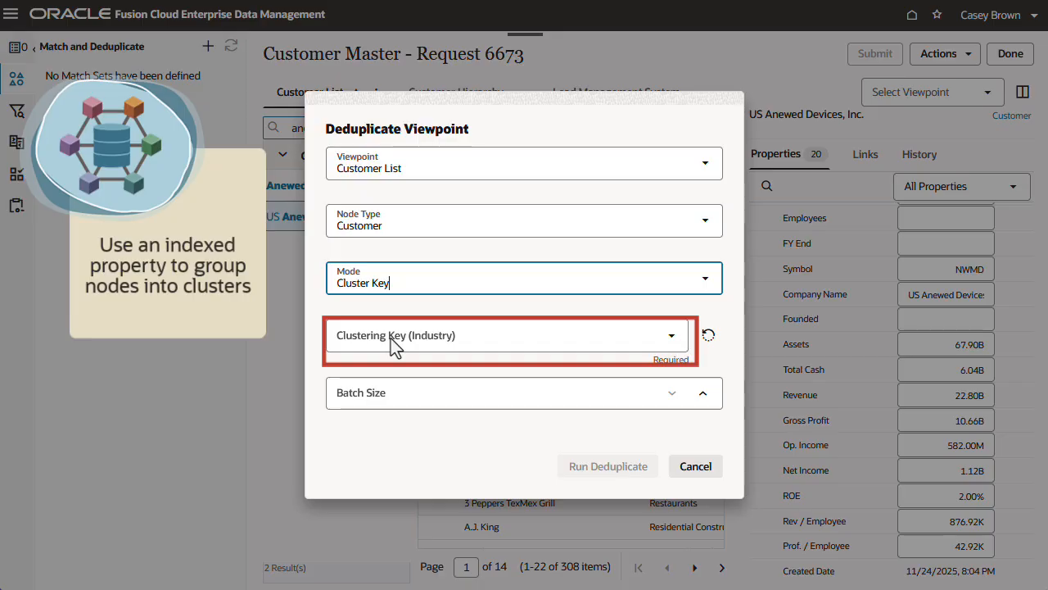
pyautogui.click(390, 344)
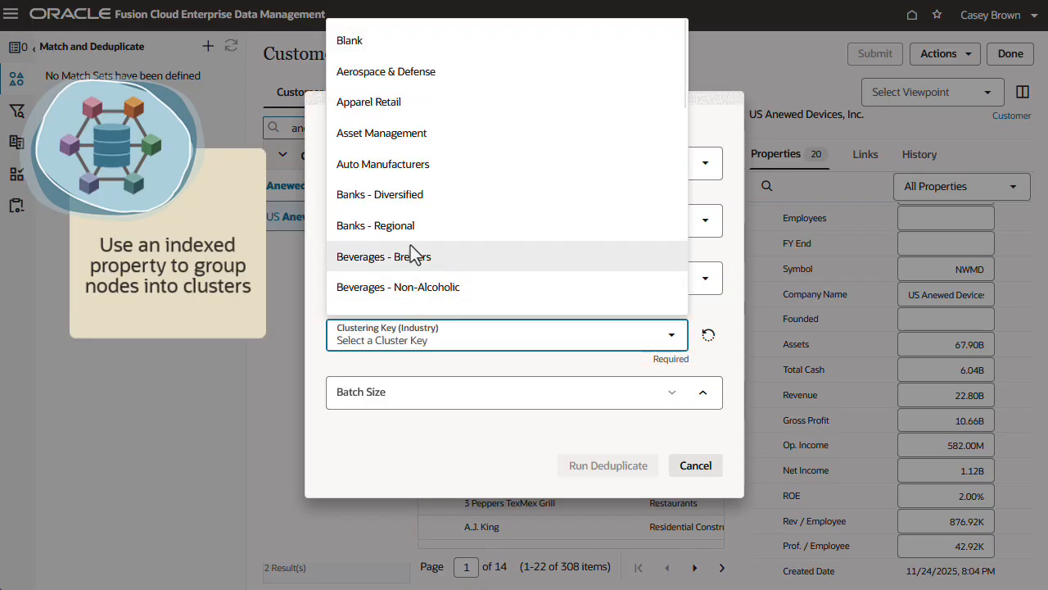
pyautogui.click(416, 133)
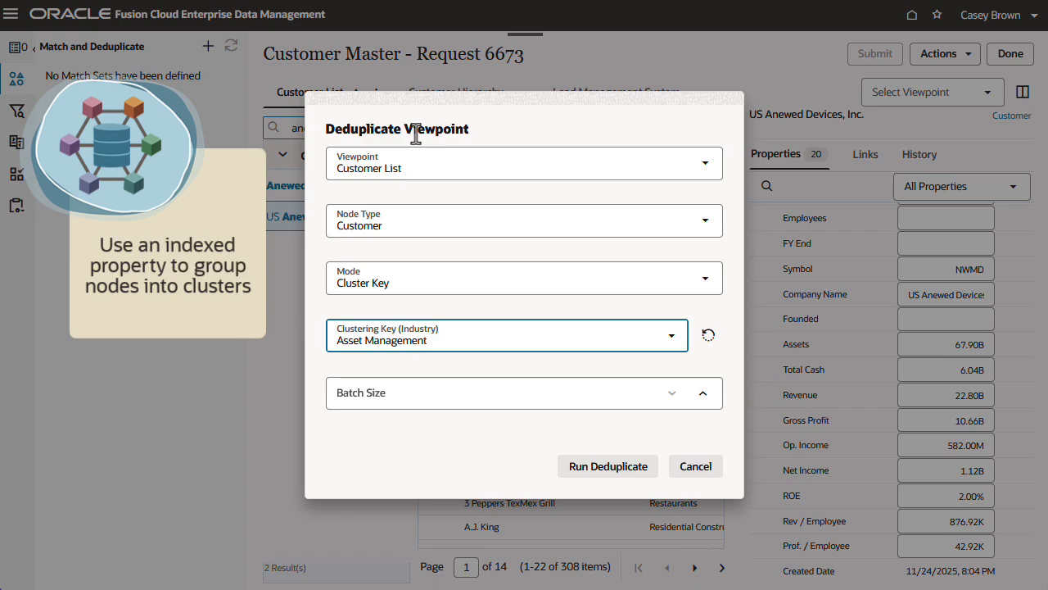
# Step: Set the deduplication mode to Time Based with a node created start date of 11/1/2025, 12:00:00 AM, and run it
pyautogui.click(414, 286)
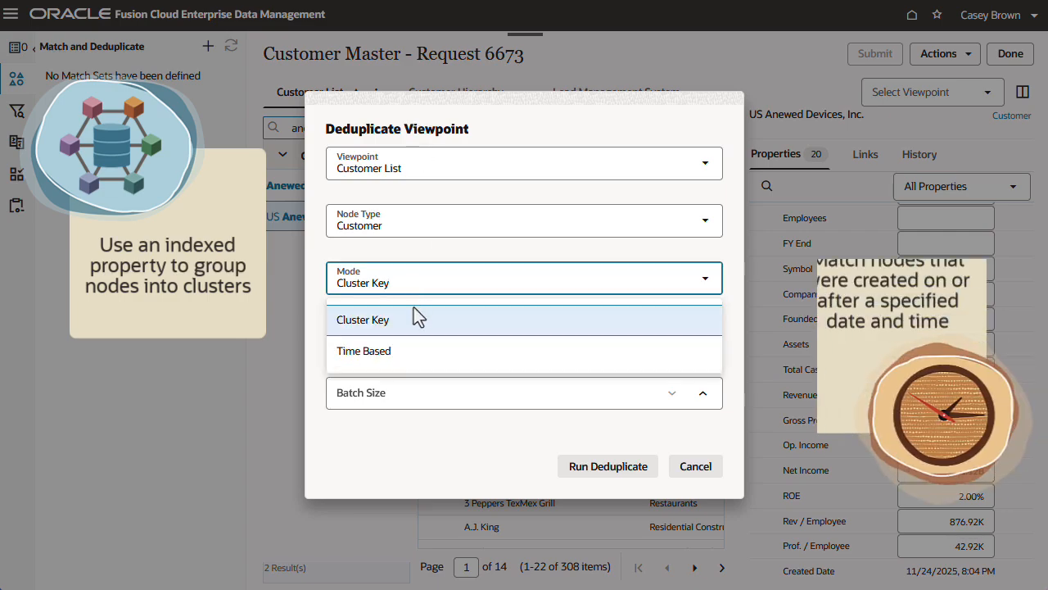
pyautogui.click(414, 357)
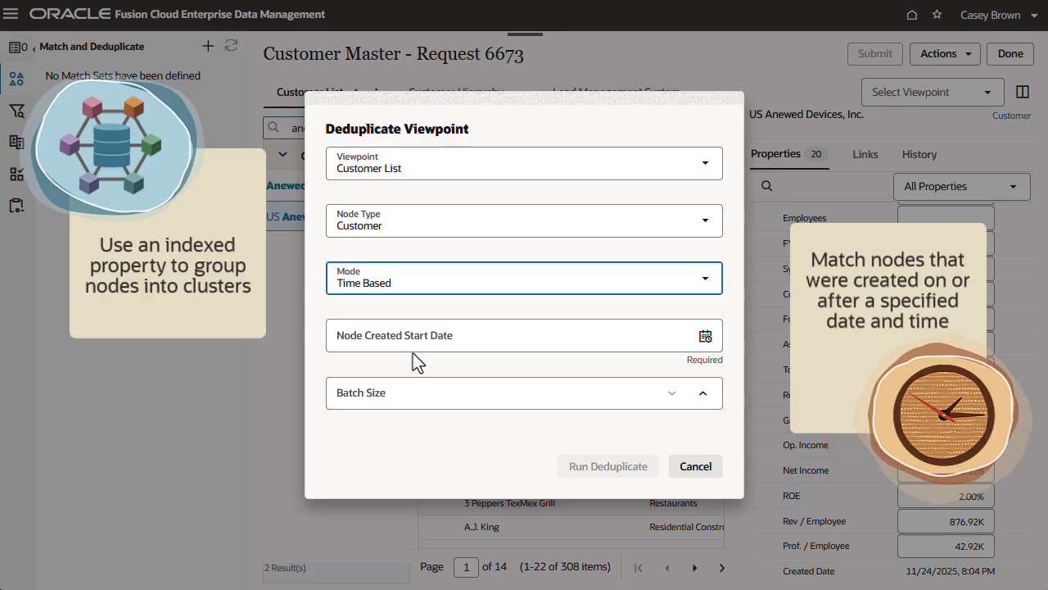
pyautogui.click(705, 336)
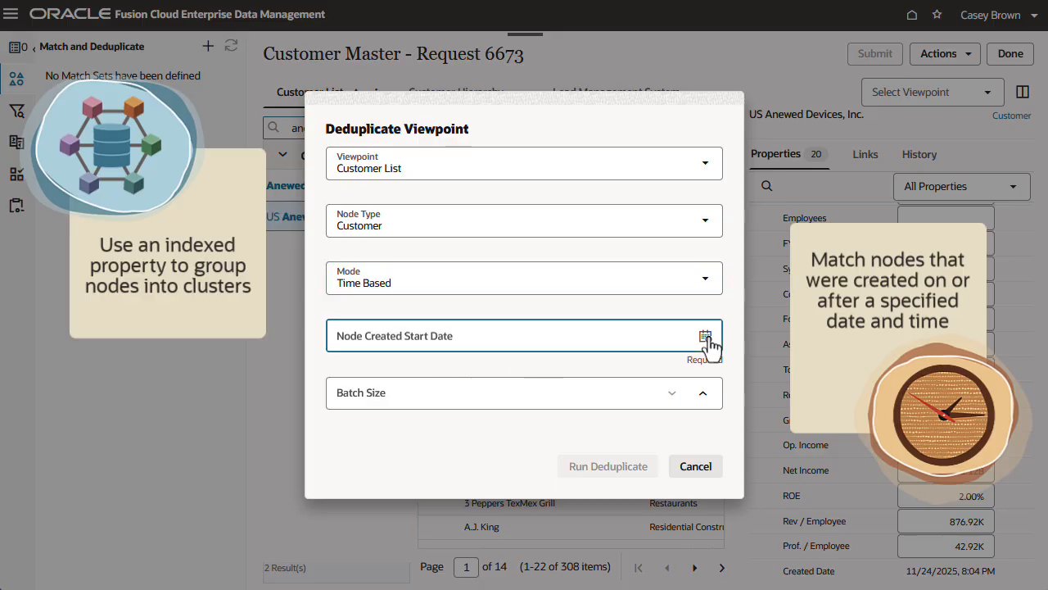
pyautogui.click(347, 94)
pyautogui.click(347, 94)
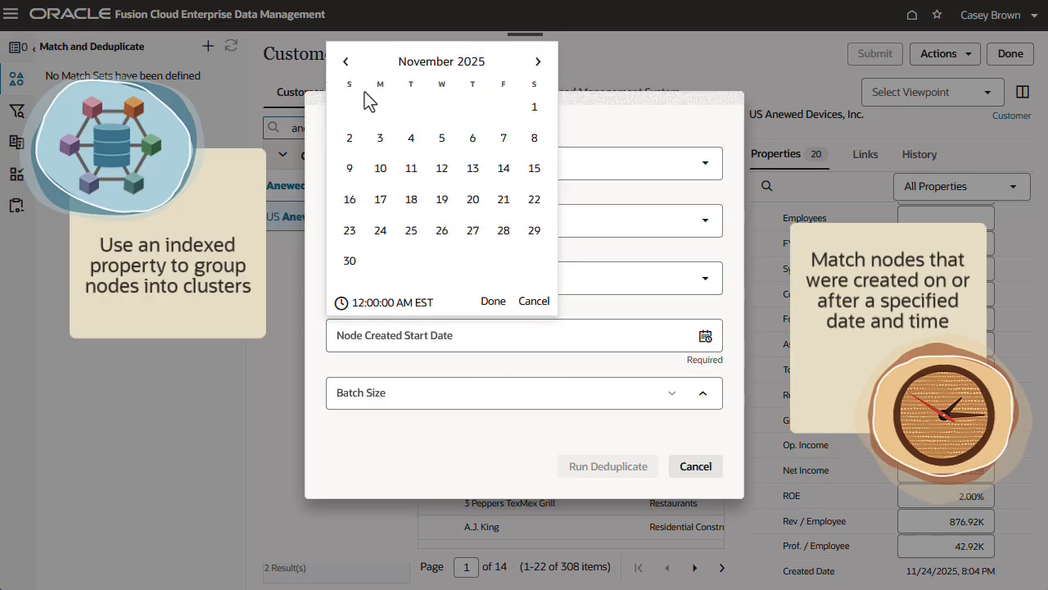
pyautogui.click(534, 107)
pyautogui.click(495, 302)
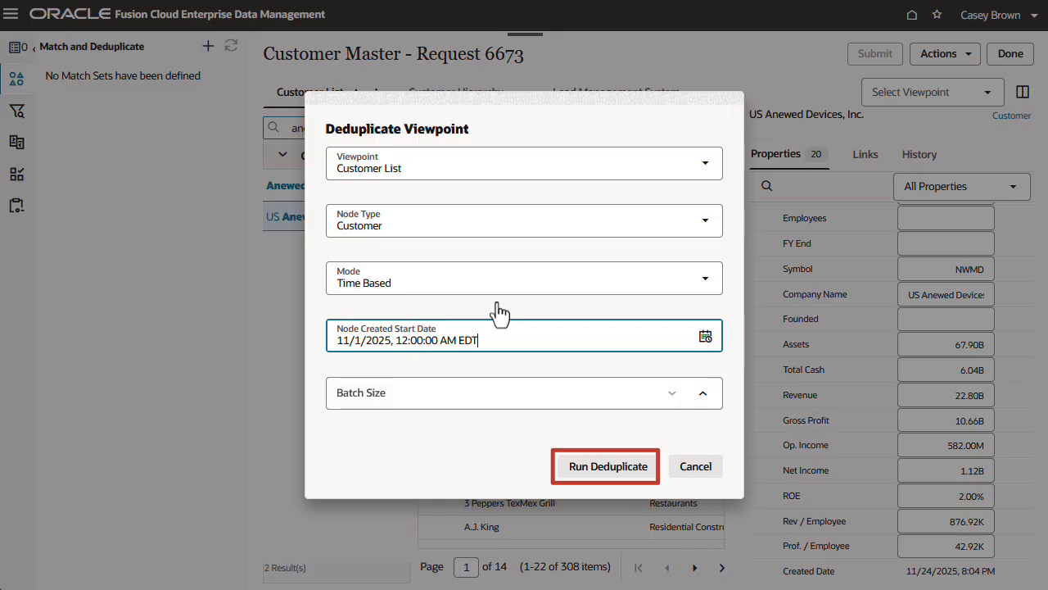
pyautogui.click(596, 468)
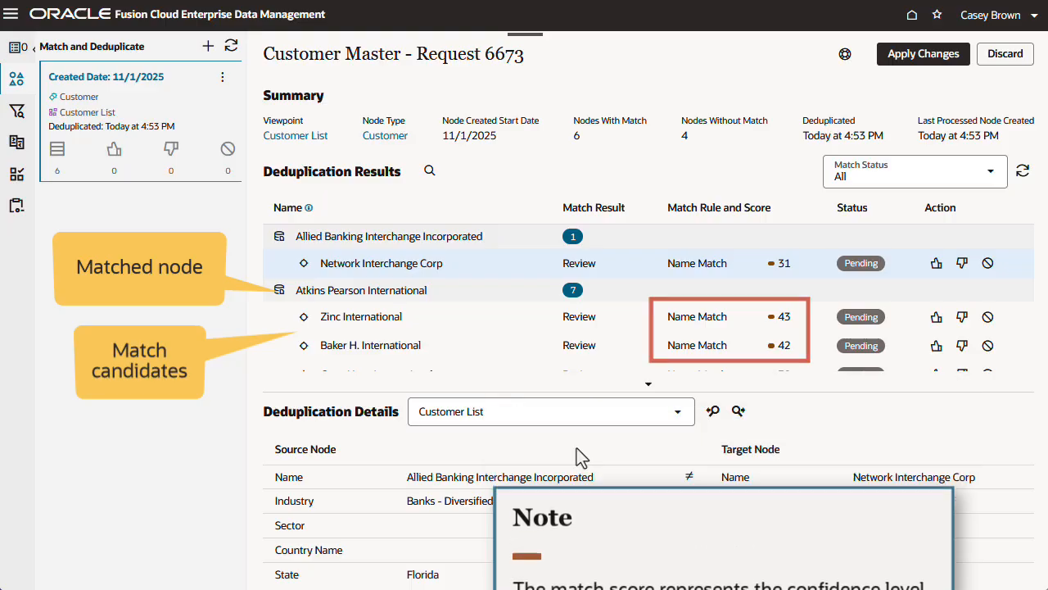
# Step: Compare Atkins Pearson International with its match candidate Zinc International, and locate the target node in the Customer List viewpoint
pyautogui.click(486, 319)
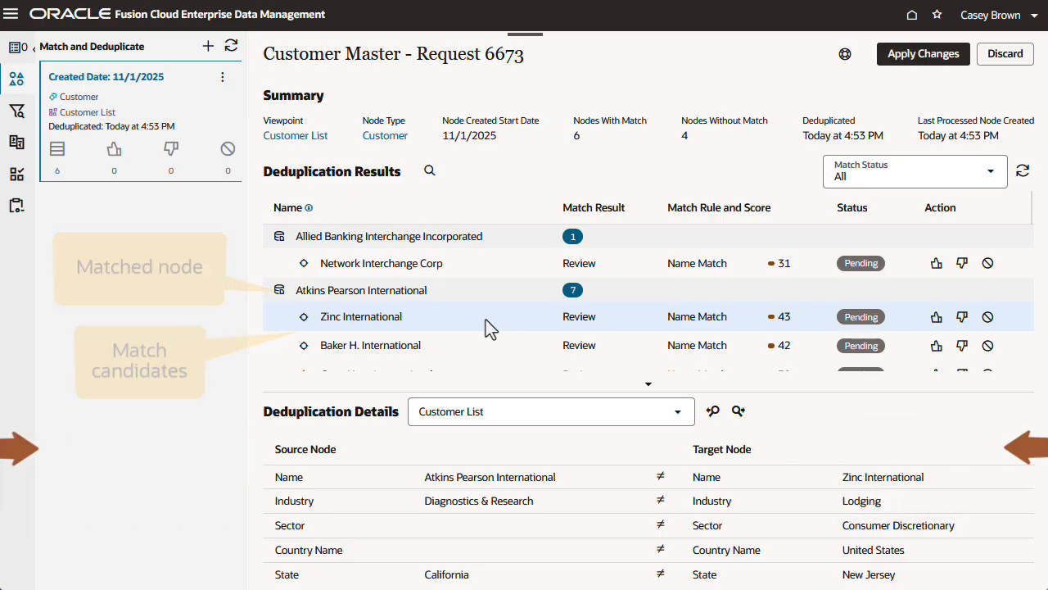
pyautogui.scroll(-2, 486, 320)
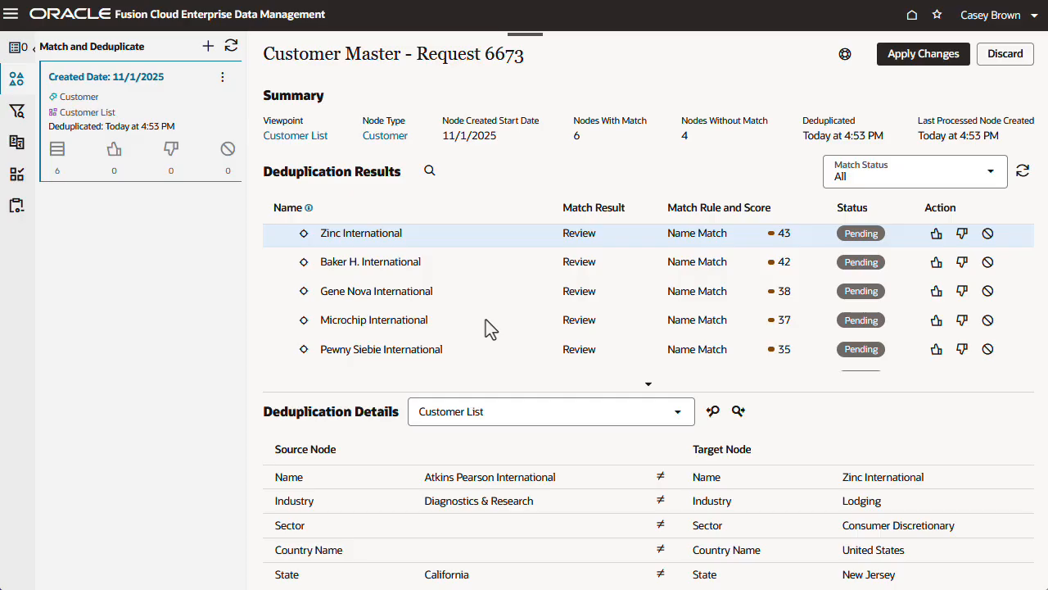
pyautogui.click(737, 412)
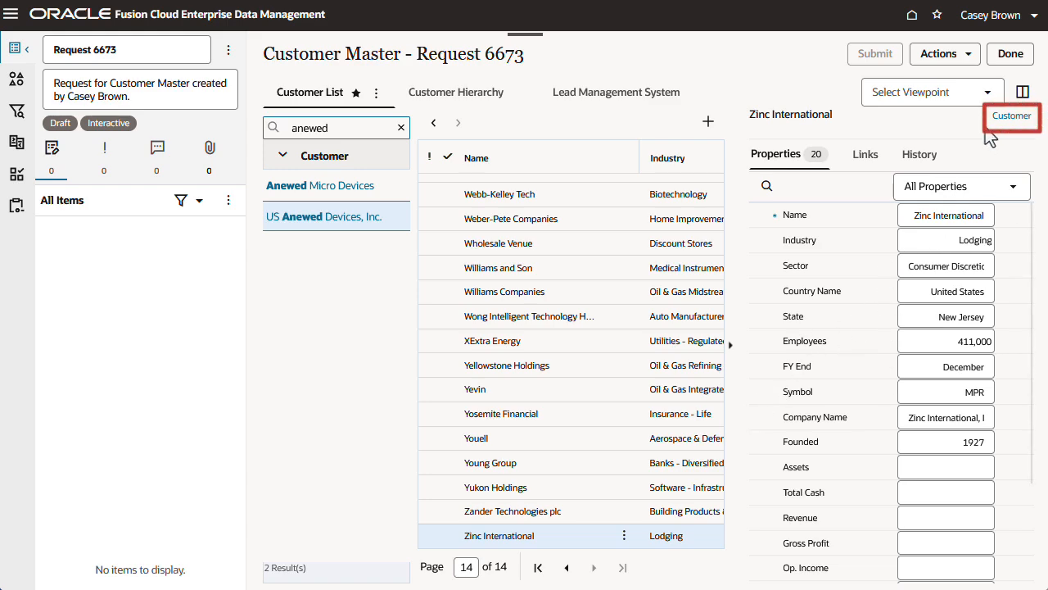
# Step: Add international to the Core.Name matching stopwords of the Customer node type, save the change and close the node type
pyautogui.click(1011, 117)
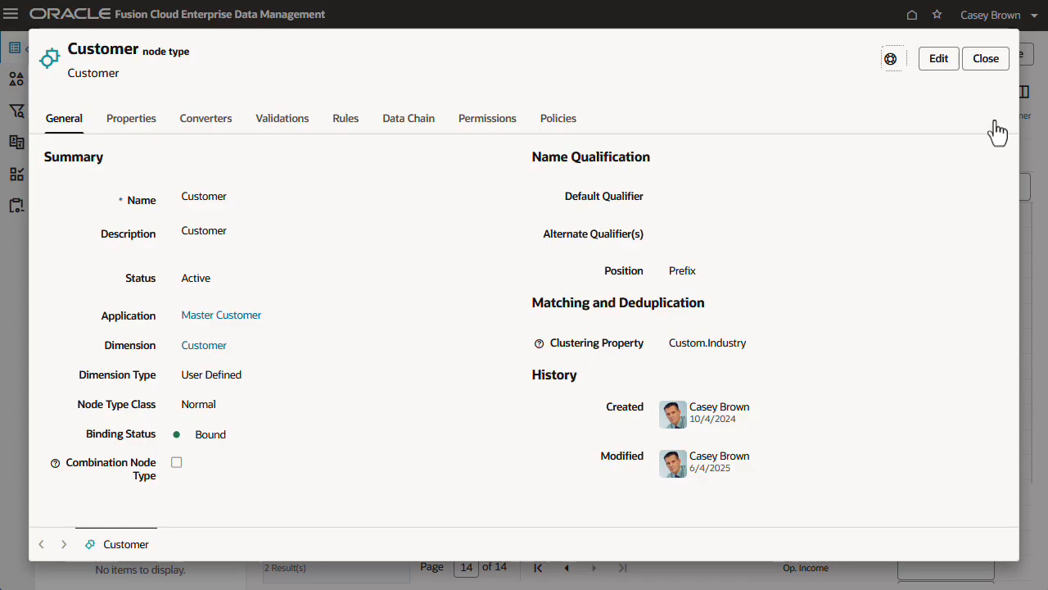
pyautogui.click(361, 123)
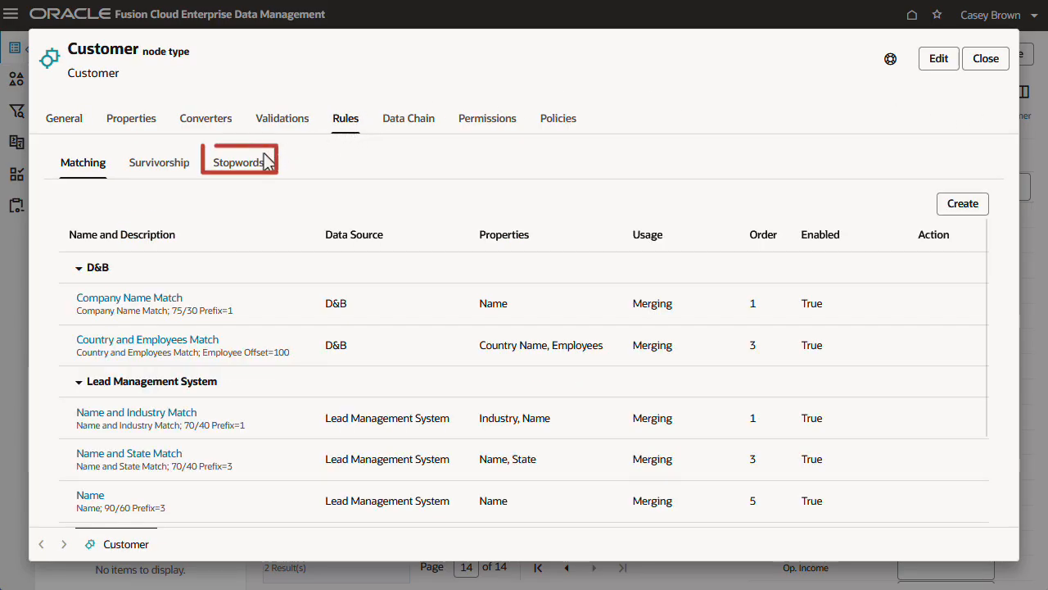
pyautogui.click(246, 169)
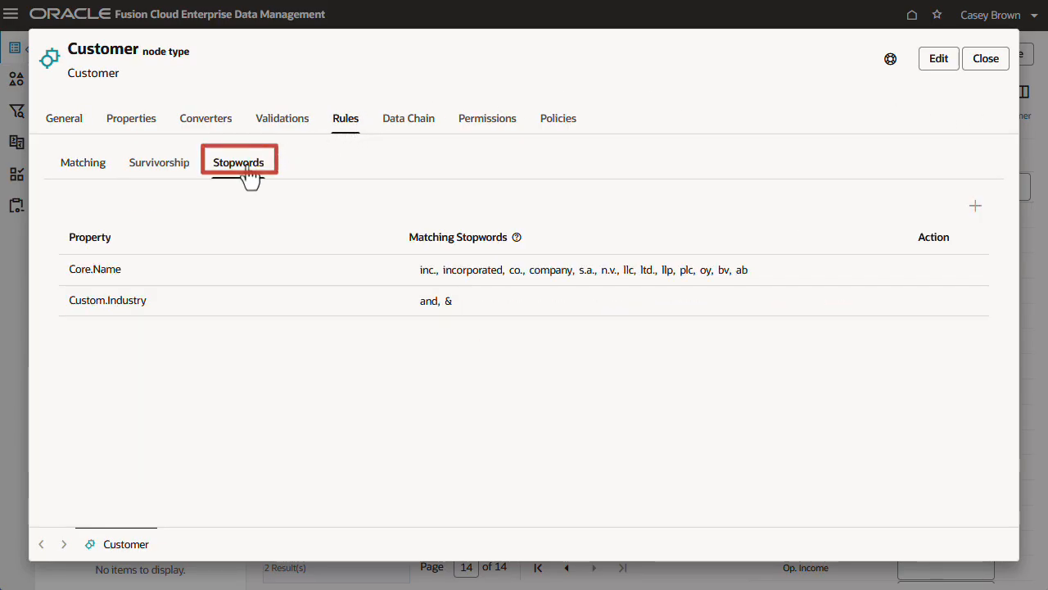
pyautogui.click(932, 64)
pyautogui.click(609, 300)
pyautogui.write('in')
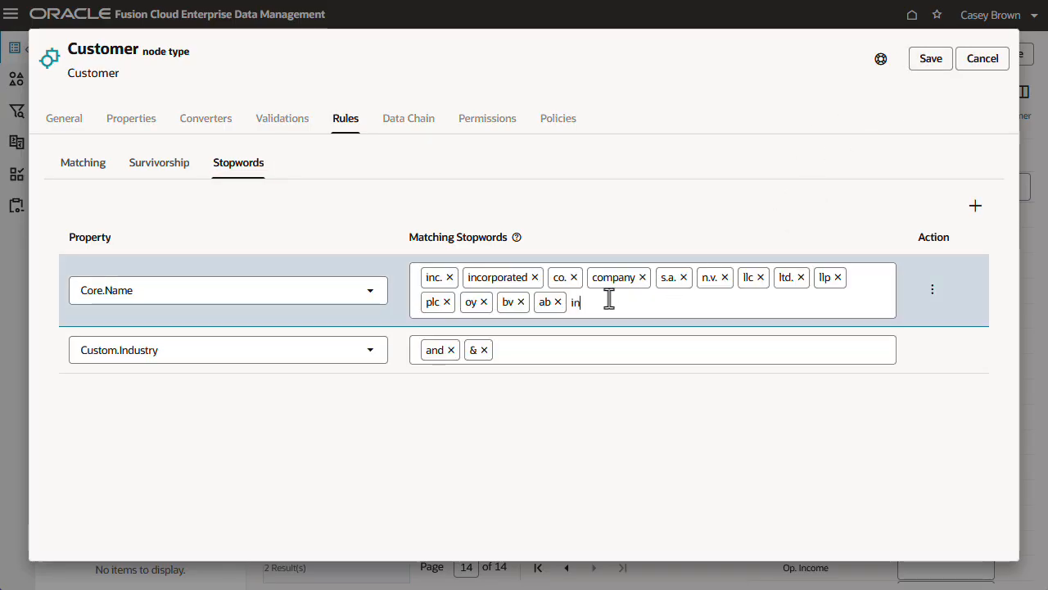
pyautogui.write('ternational')
pyautogui.press('Return')
pyautogui.click(928, 63)
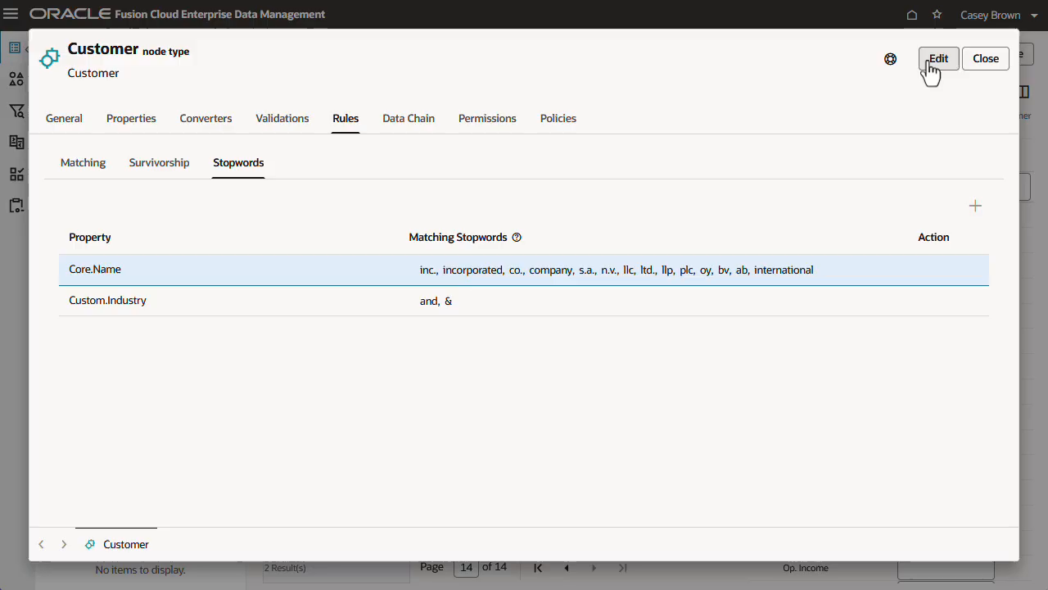
pyautogui.click(981, 62)
pyautogui.click(717, 332)
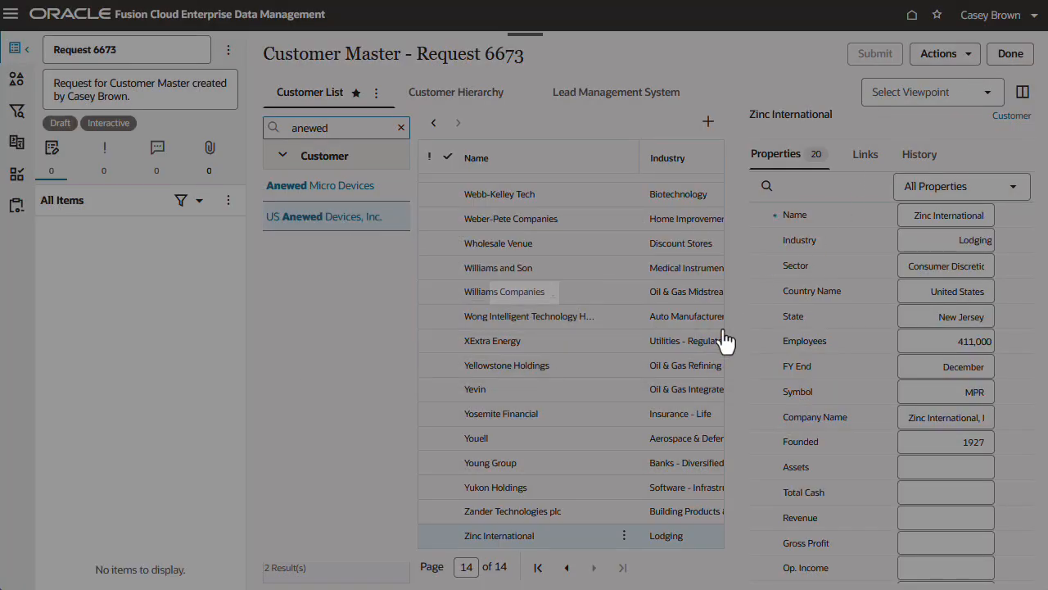
# Step: Rerun the deduplication for nodes created since 11/1/2025 with the updated stopwords
pyautogui.click(18, 85)
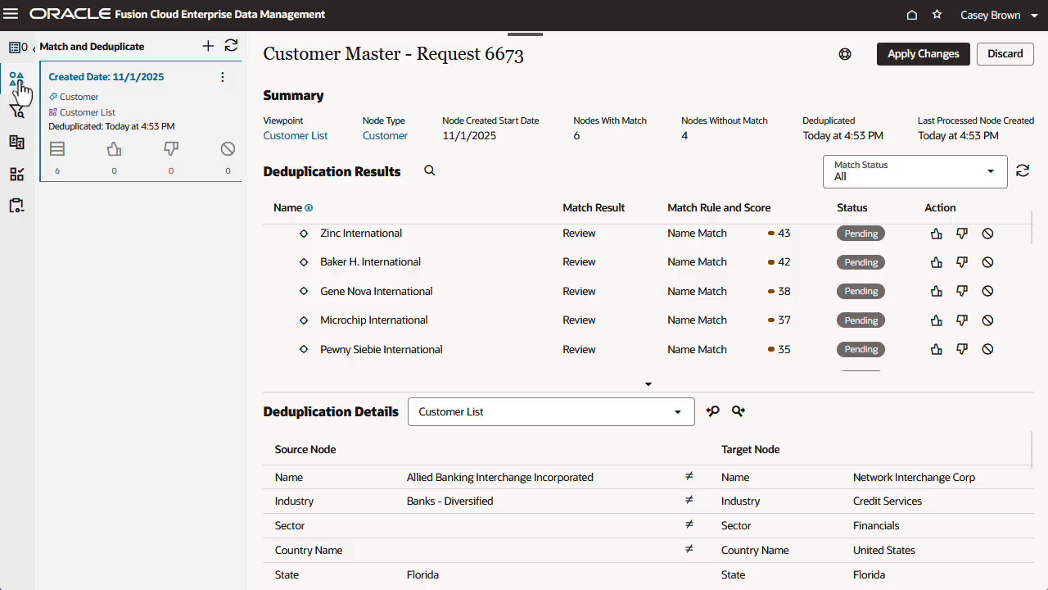
pyautogui.click(222, 79)
pyautogui.click(234, 149)
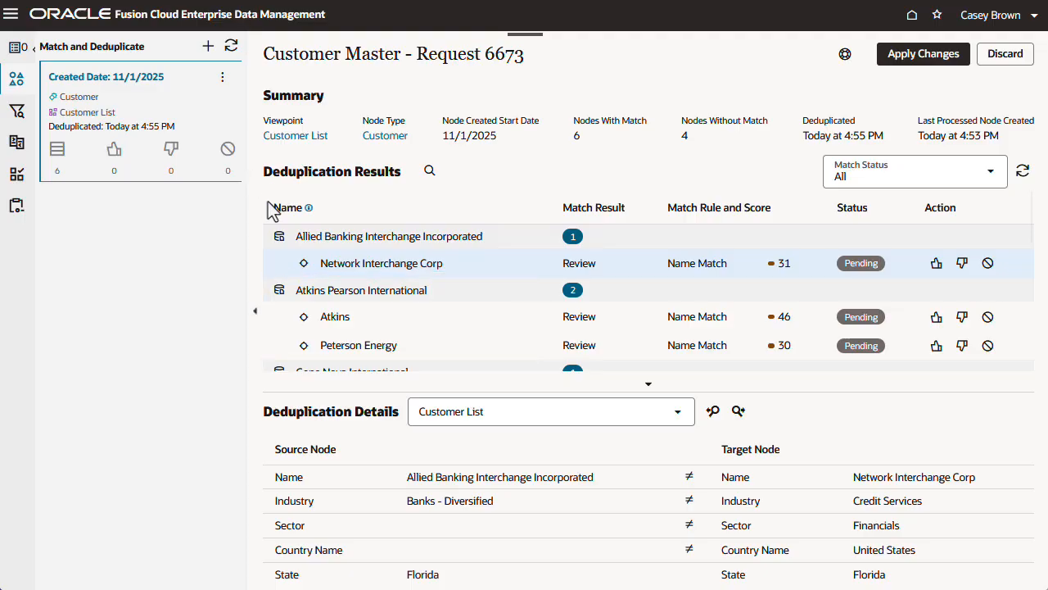
# Step: Compare US Anewed Devices, Inc. with its match candidate Inno Devices, Inc and reject that match
pyautogui.scroll(-2, 305, 257)
pyautogui.scroll(-5, 310, 259)
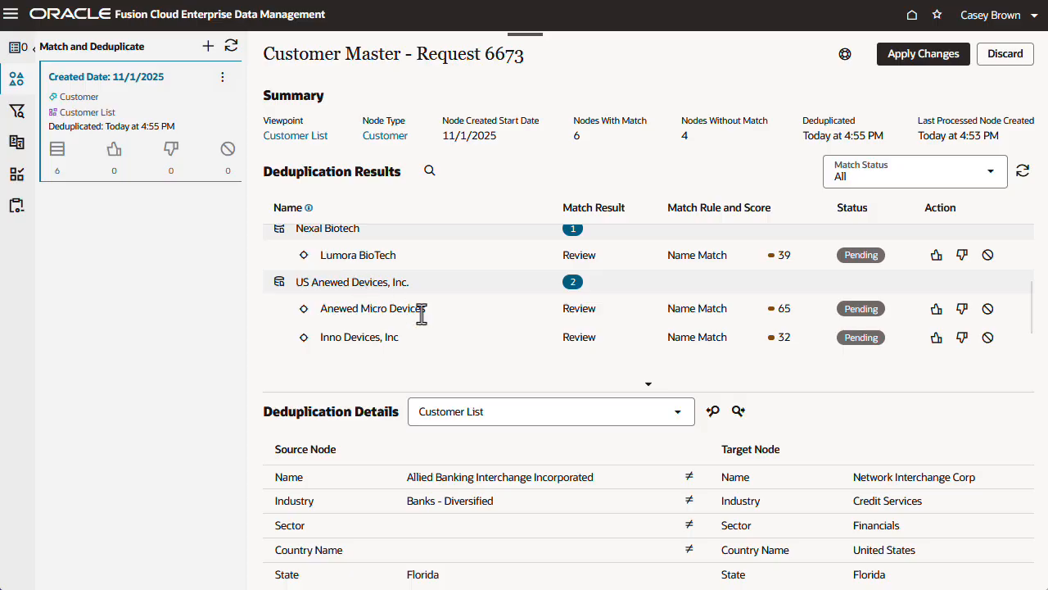
pyautogui.click(459, 338)
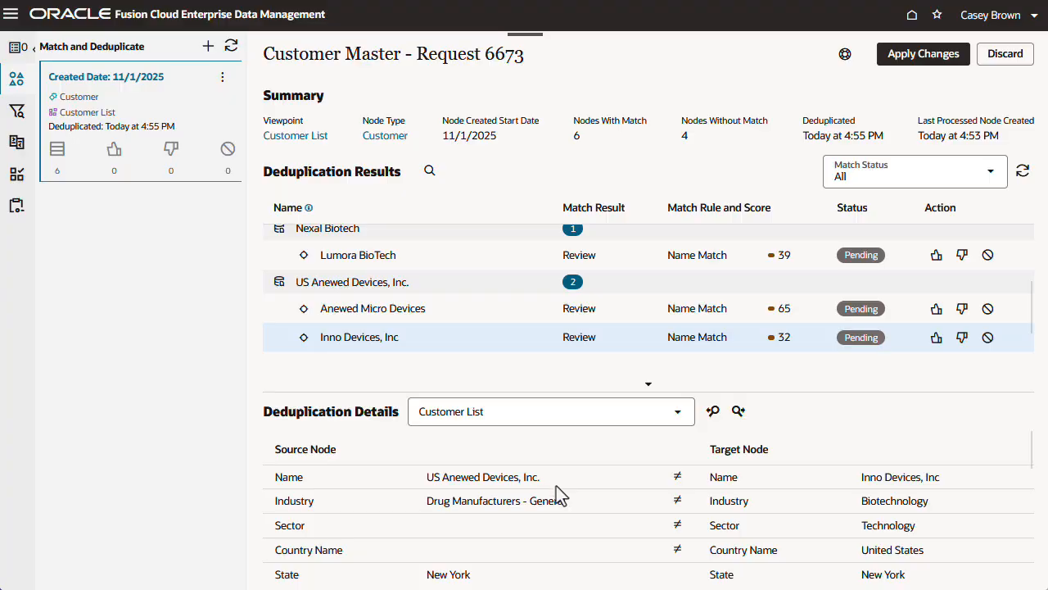
pyautogui.scroll(-1, 556, 486)
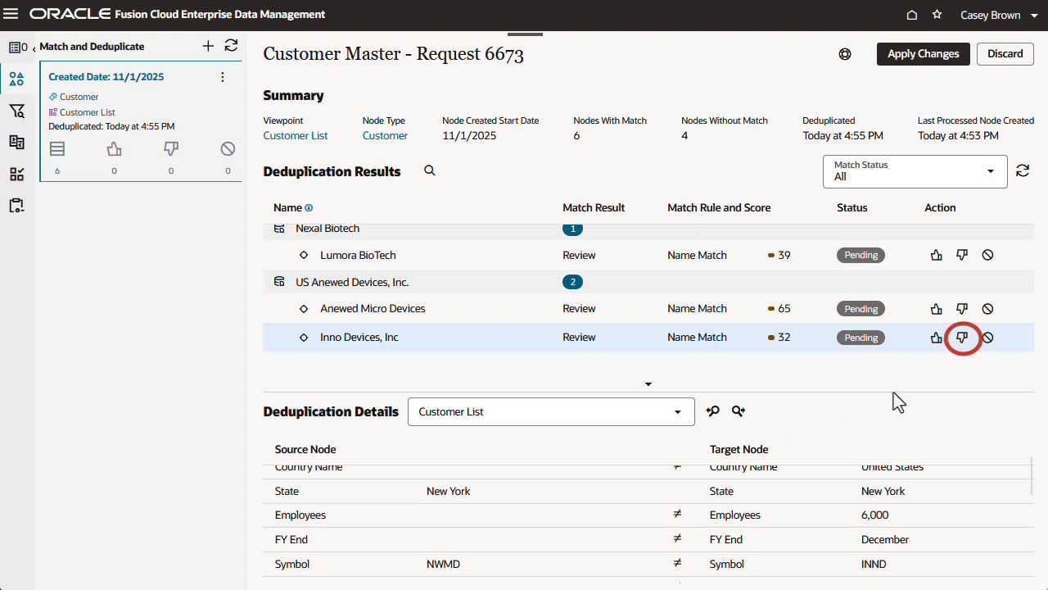
pyautogui.click(962, 339)
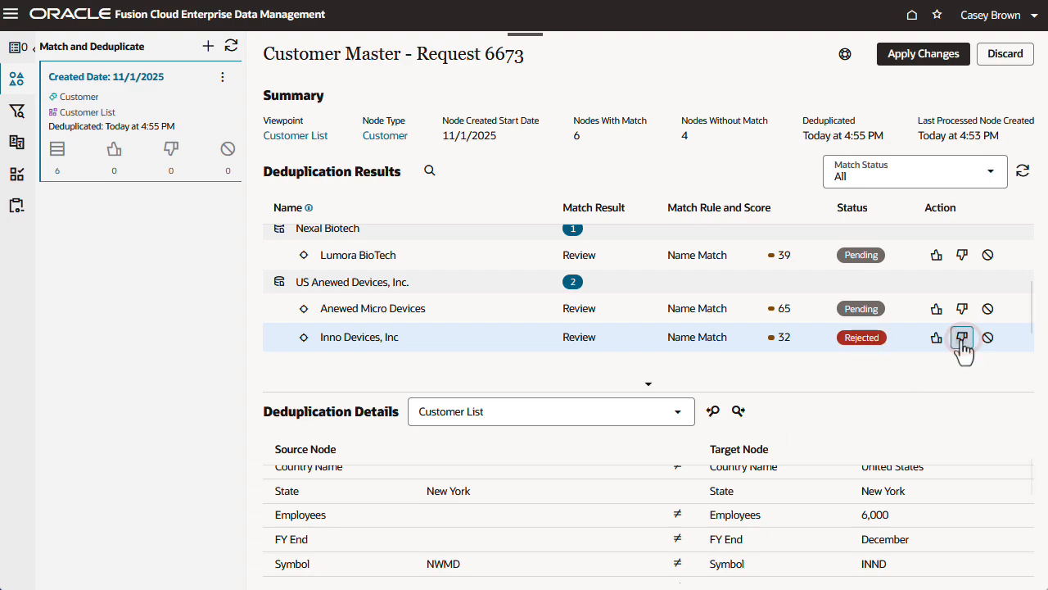
# Step: Accept Anewed Micro Devices as the match for US Anewed Devices, Inc., keeping the target node's Founded value
pyautogui.click(914, 317)
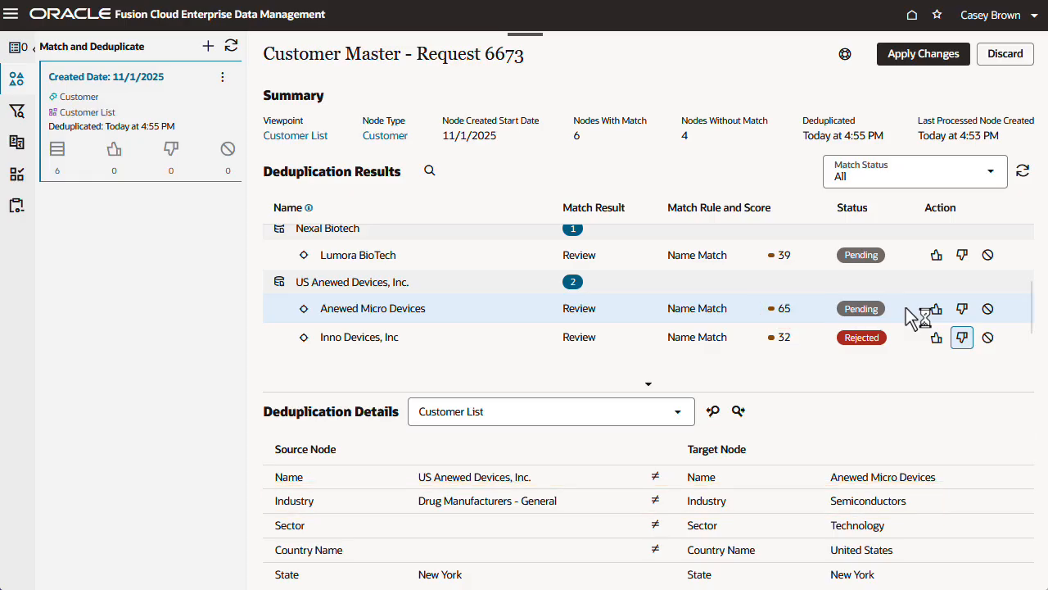
pyautogui.scroll(-2, 915, 508)
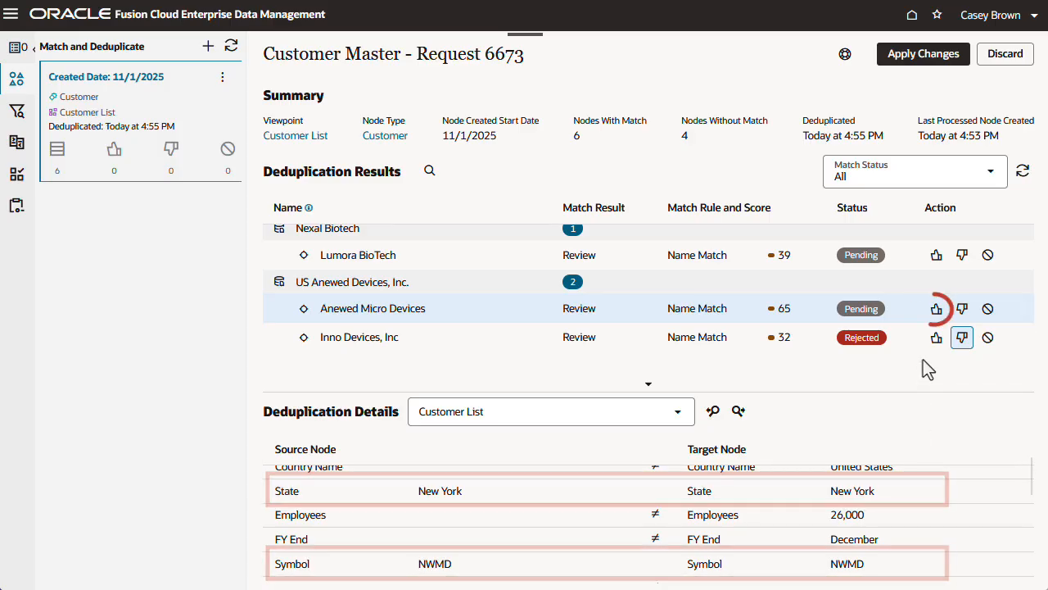
pyautogui.click(937, 310)
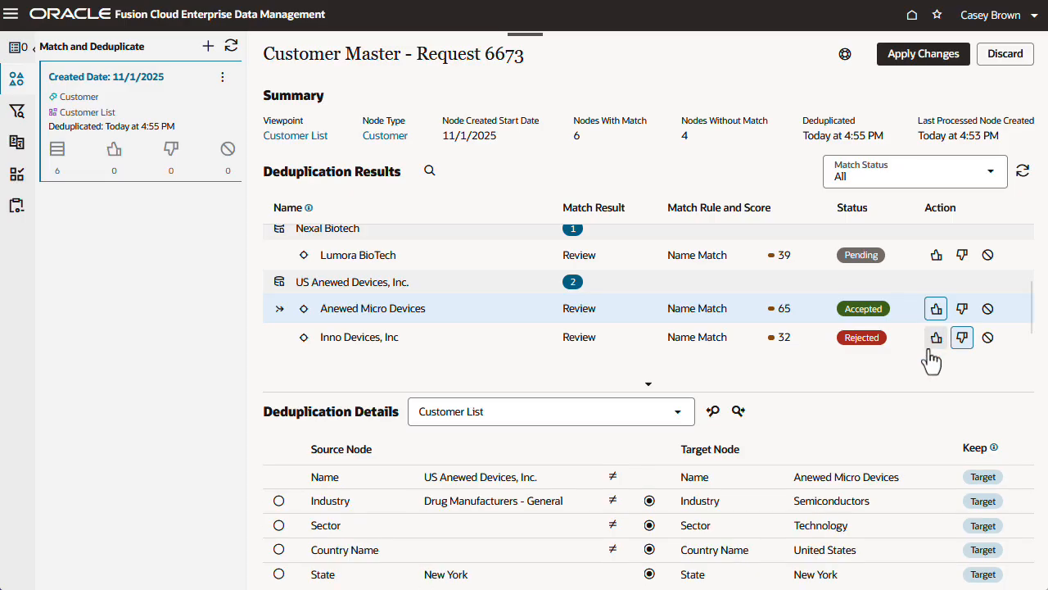
pyautogui.scroll(-2, 876, 476)
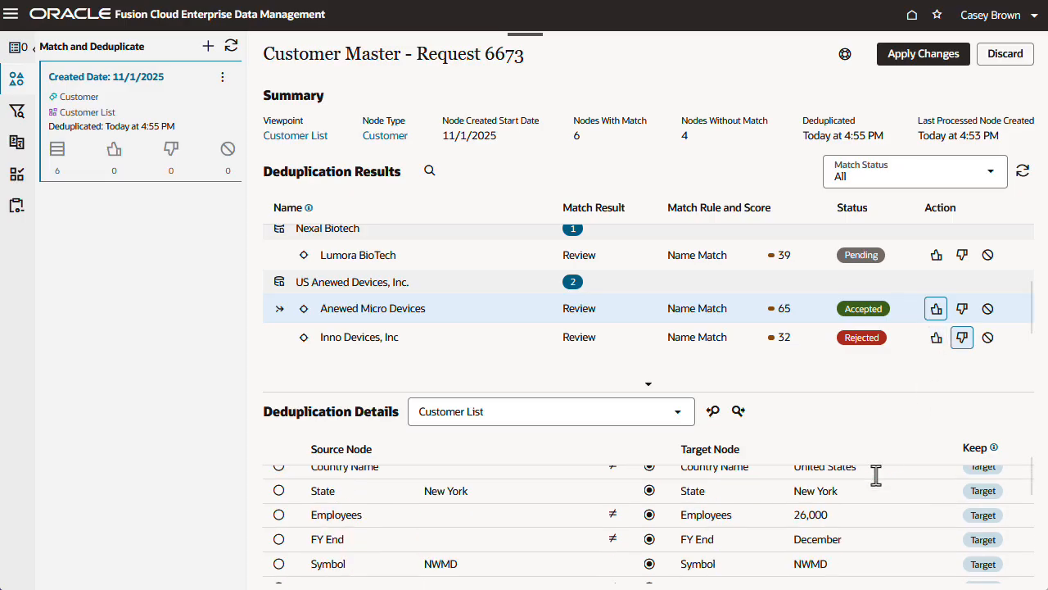
pyautogui.scroll(-2, 876, 475)
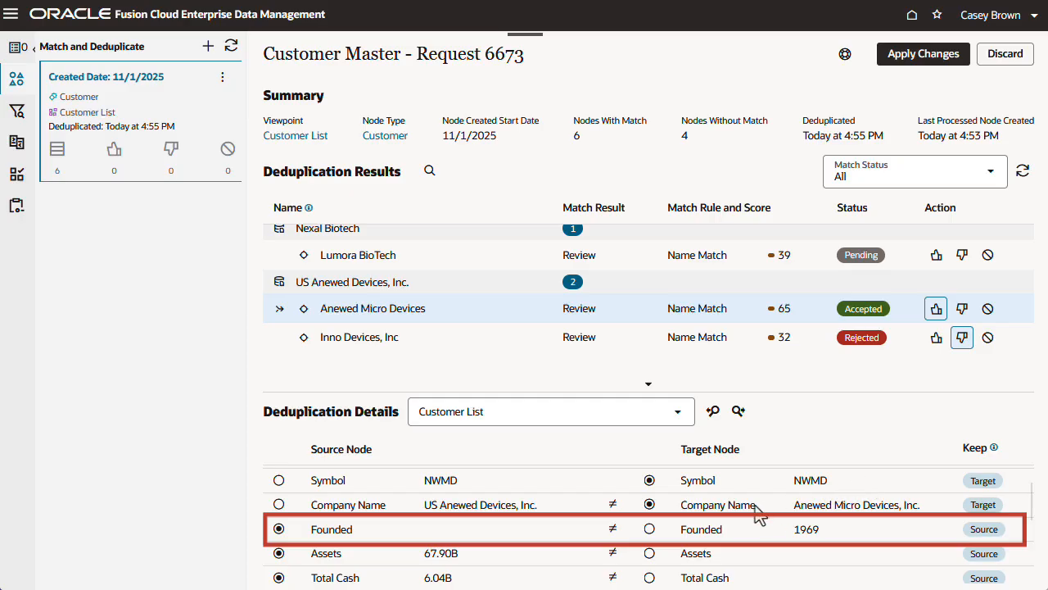
pyautogui.click(650, 529)
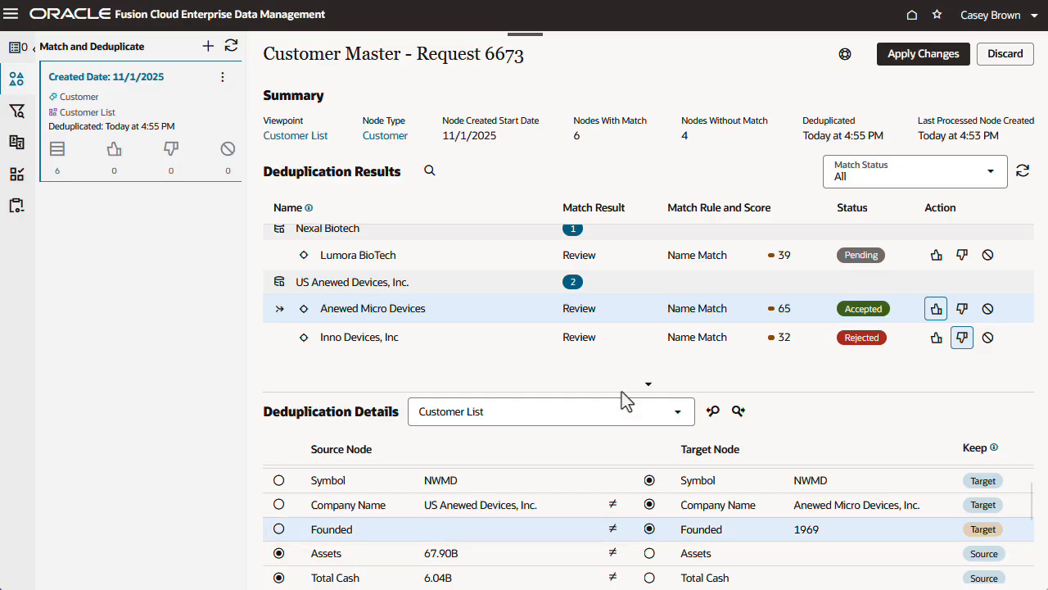
# Step: Locate the source node of the Network Interchange Corp match in the Customer List viewpoint, examine its links and return to the deduplication results
pyautogui.scroll(1, 614, 341)
pyautogui.scroll(5, 614, 341)
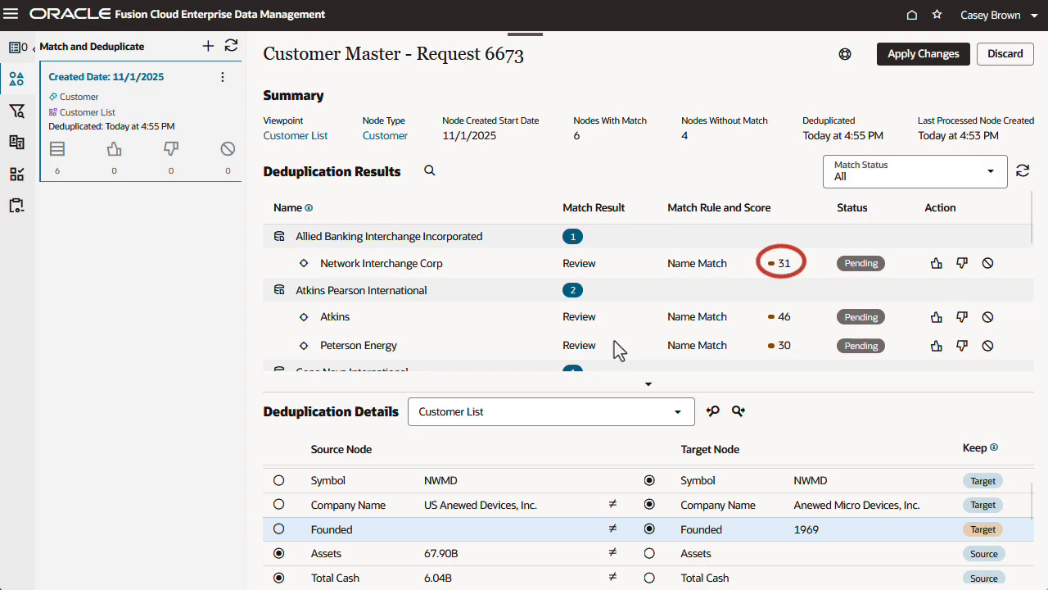
pyautogui.click(518, 256)
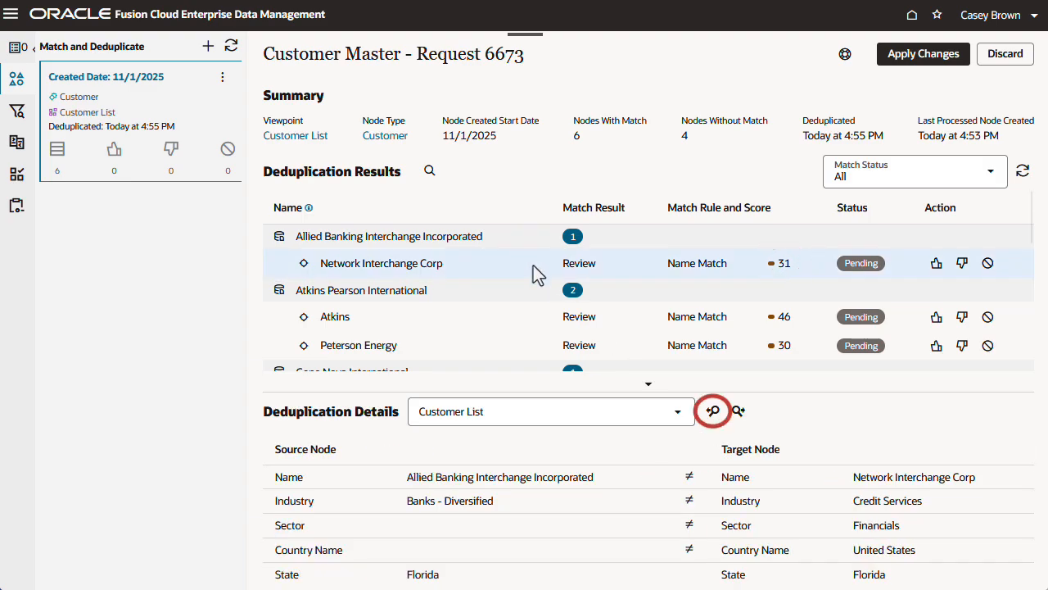
pyautogui.click(713, 411)
pyautogui.click(866, 157)
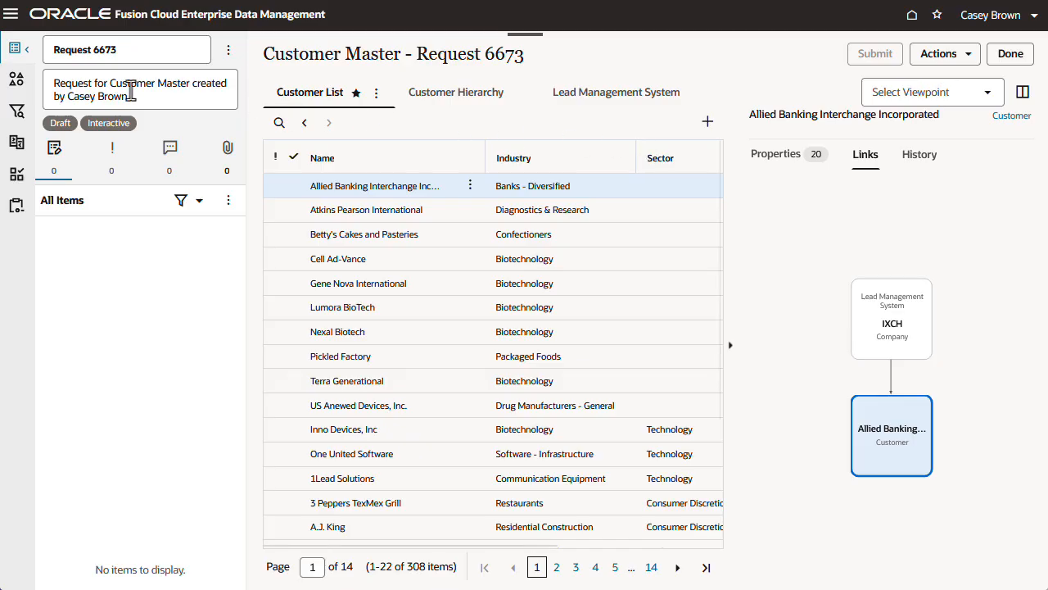
pyautogui.click(17, 94)
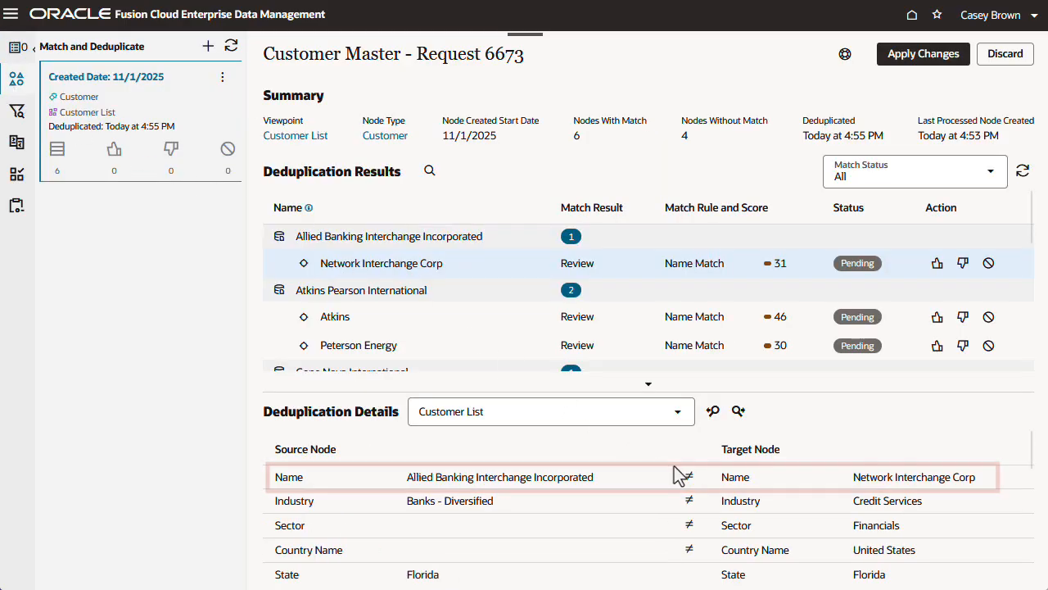
# Step: Accept Network Interchange Corp as the match for Allied Banking Interchange Incorporated, keeping the source Industry and the target Founded value
pyautogui.scroll(-2, 677, 474)
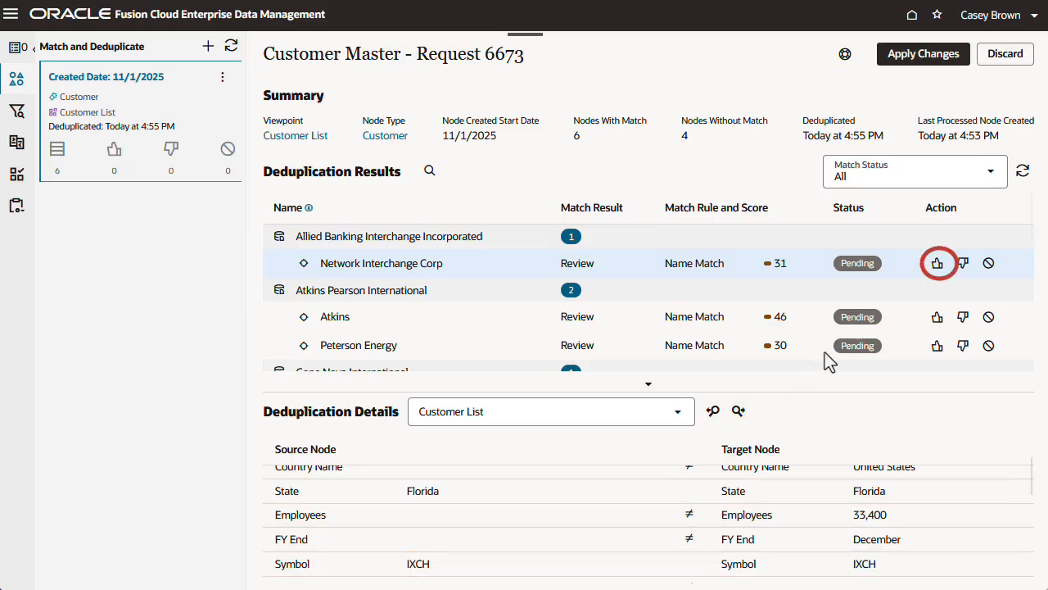
pyautogui.click(935, 263)
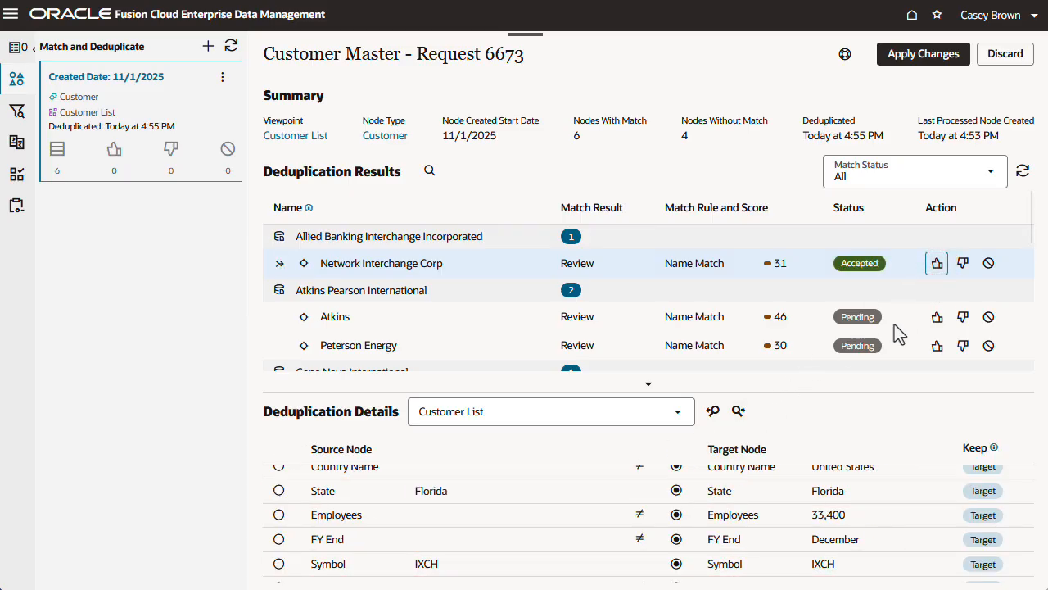
pyautogui.scroll(2, 662, 498)
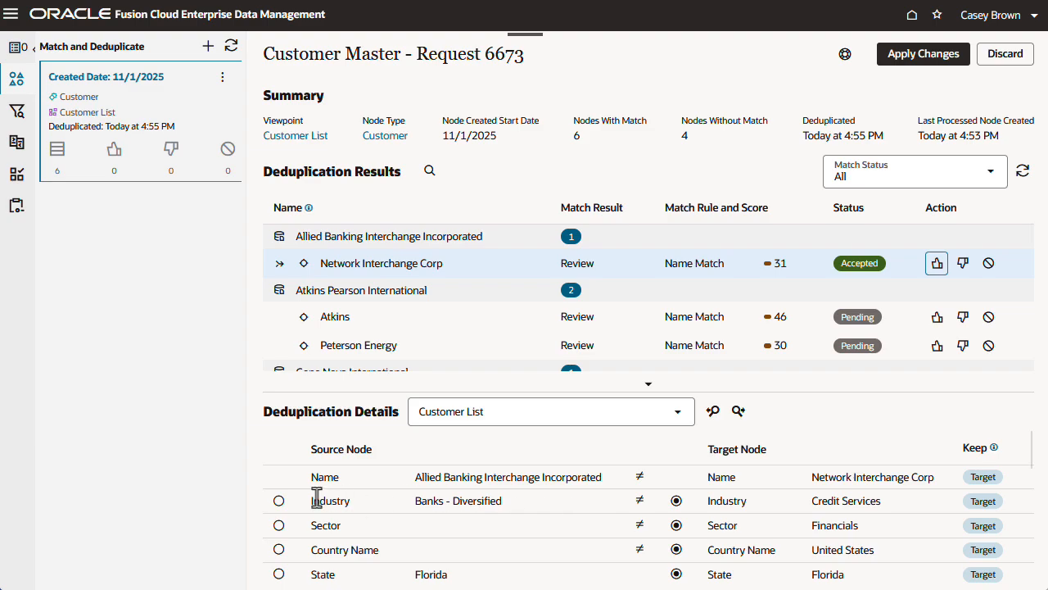
pyautogui.click(279, 500)
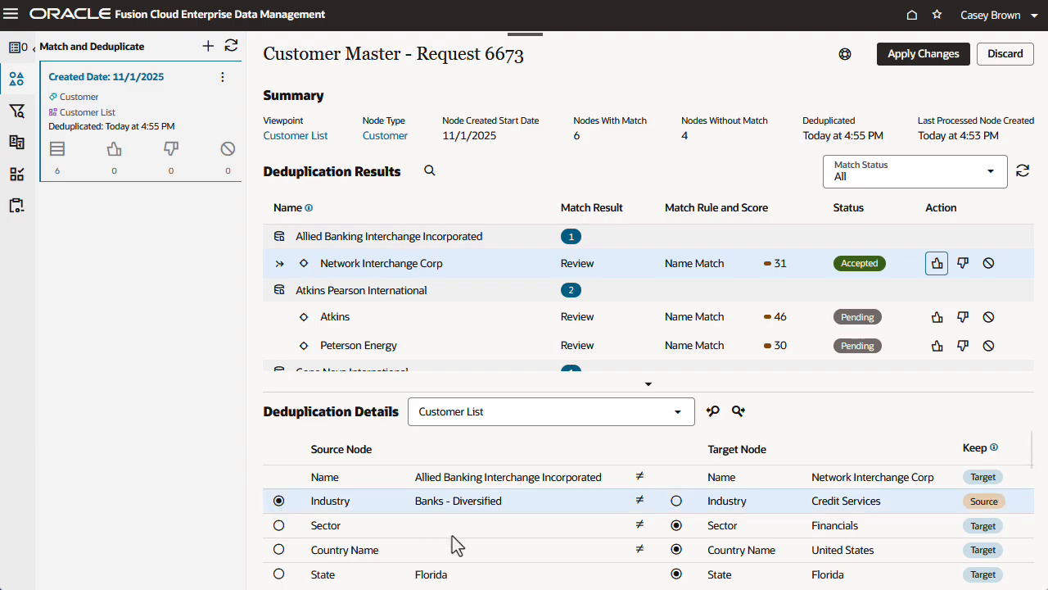
pyautogui.scroll(-3, 452, 536)
pyautogui.click(675, 529)
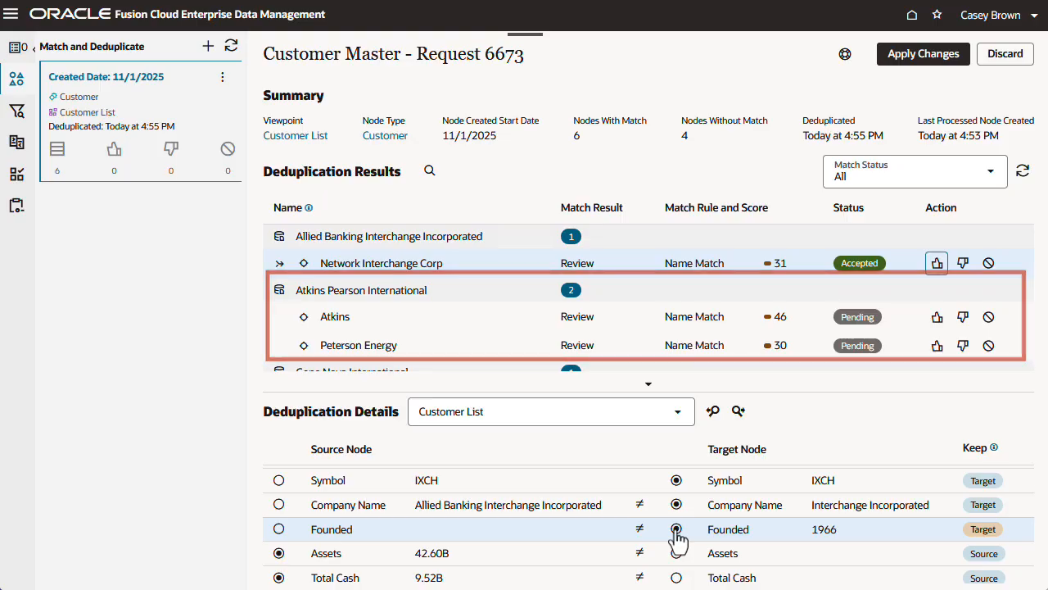
# Step: Accept Atkins as the match for Atkins Pearson International, keeping the source node's State value
pyautogui.click(644, 320)
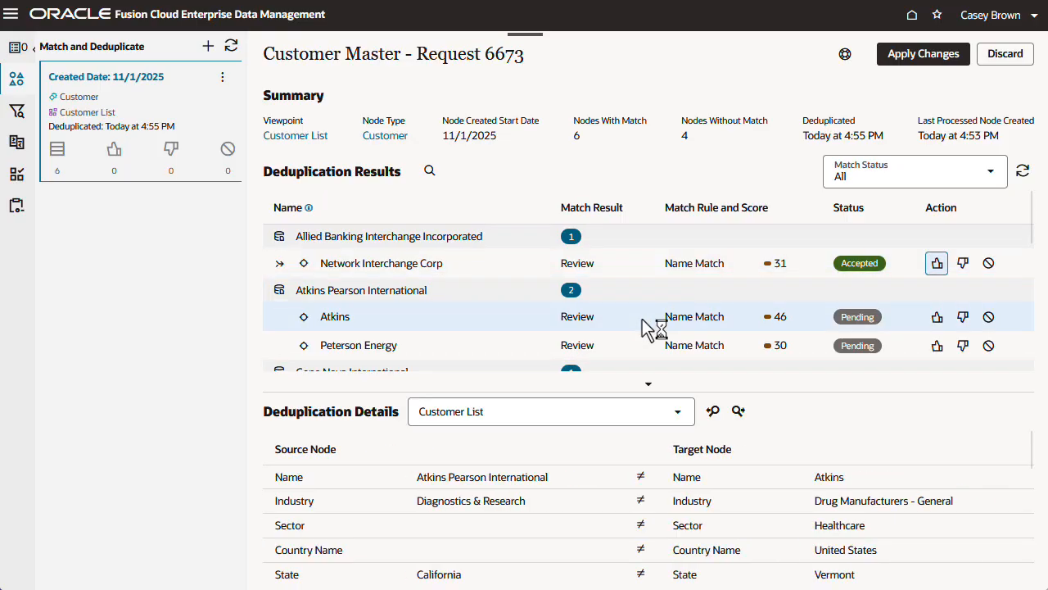
pyautogui.scroll(-1, 734, 516)
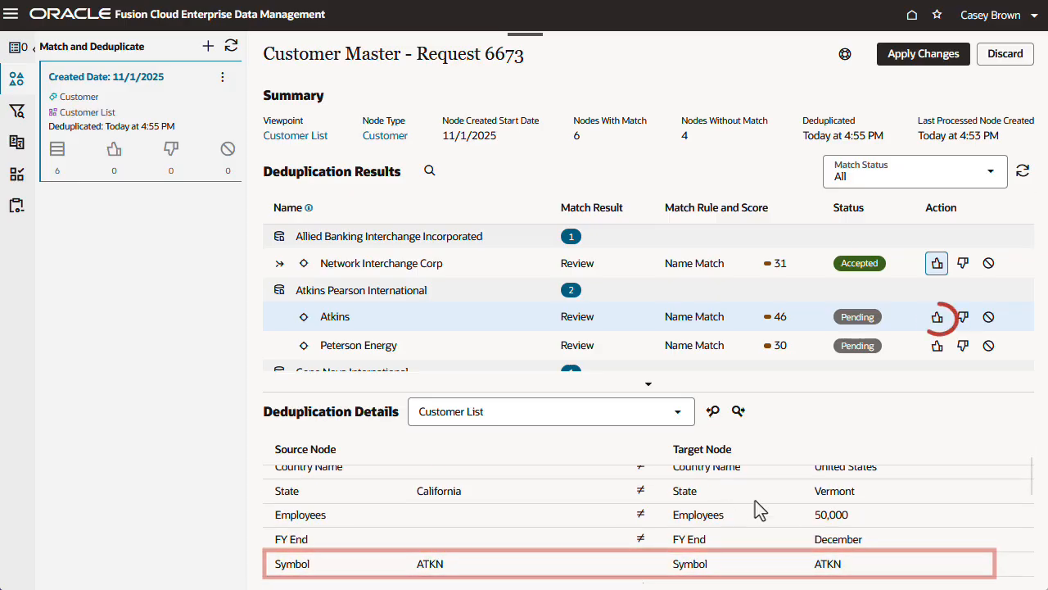
pyautogui.click(937, 318)
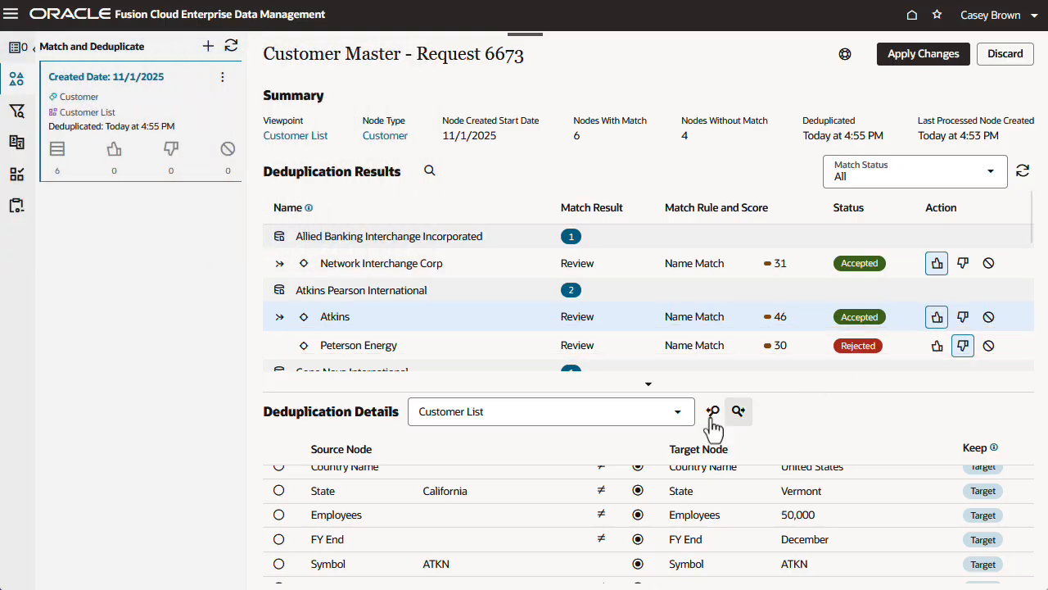
pyautogui.click(280, 491)
# Step: Skip the Geode match for Gene Nova International and apply the deduplication changes to the request
pyautogui.scroll(-1, 408, 359)
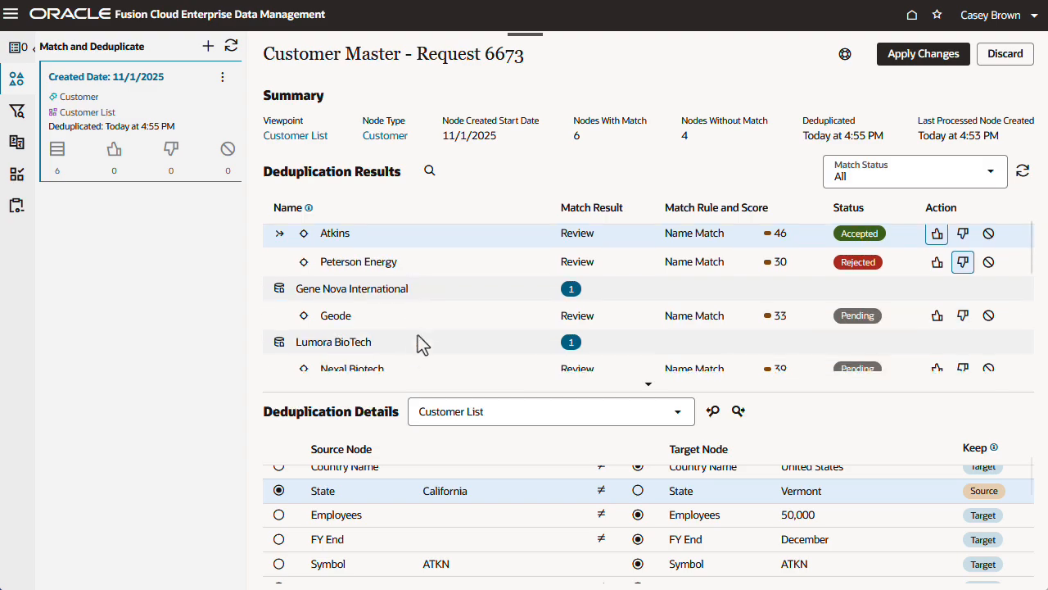
pyautogui.click(424, 315)
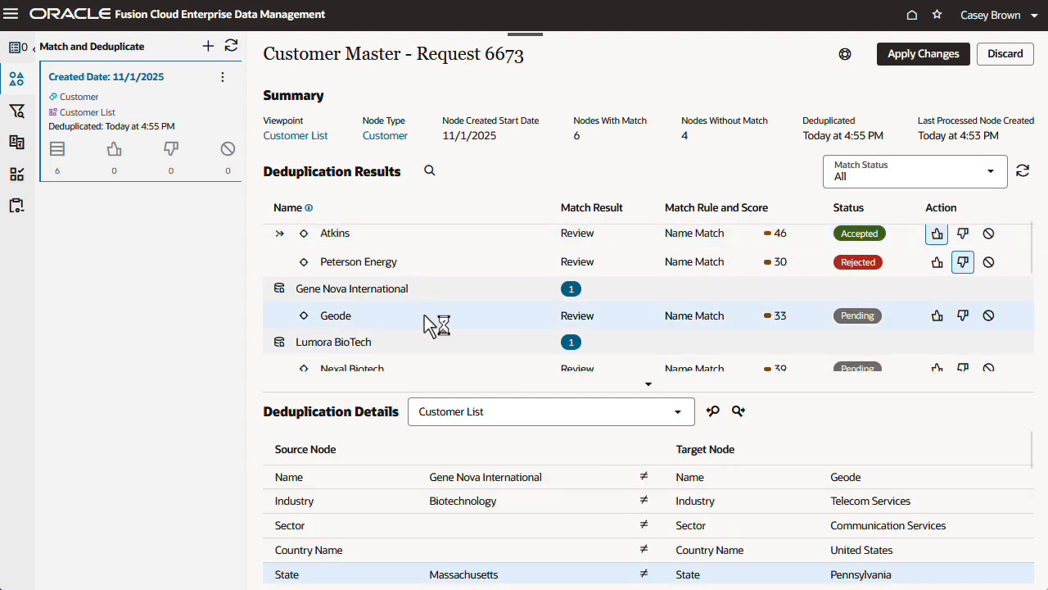
pyautogui.click(988, 316)
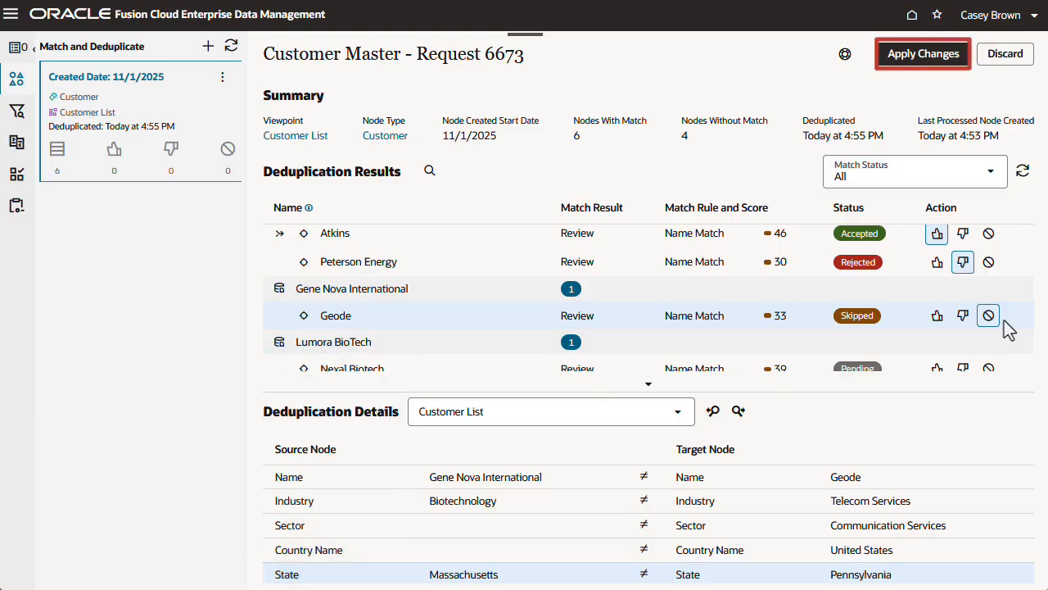
pyautogui.click(924, 57)
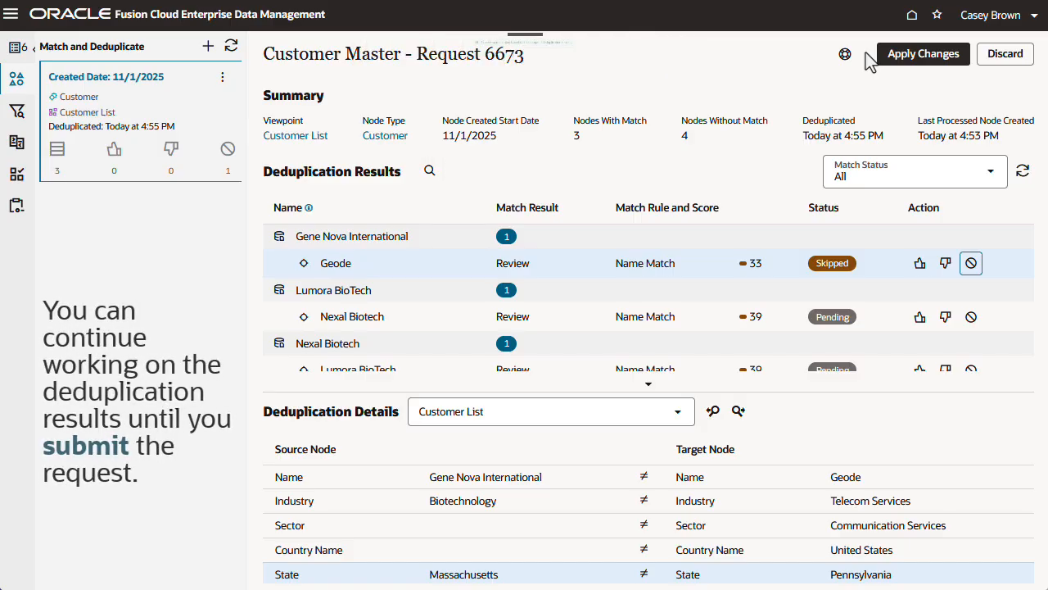
# Step: Review the Atkins and Atkins Pearson International request items in the Customer List viewpoint and submit the request
pyautogui.click(17, 47)
pyautogui.click(755, 165)
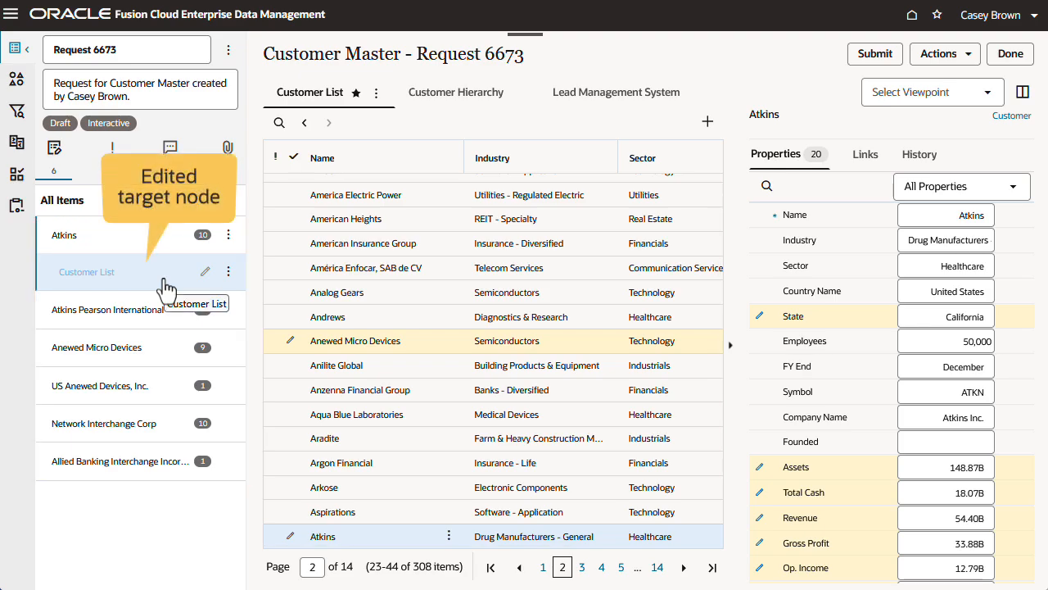
pyautogui.click(141, 309)
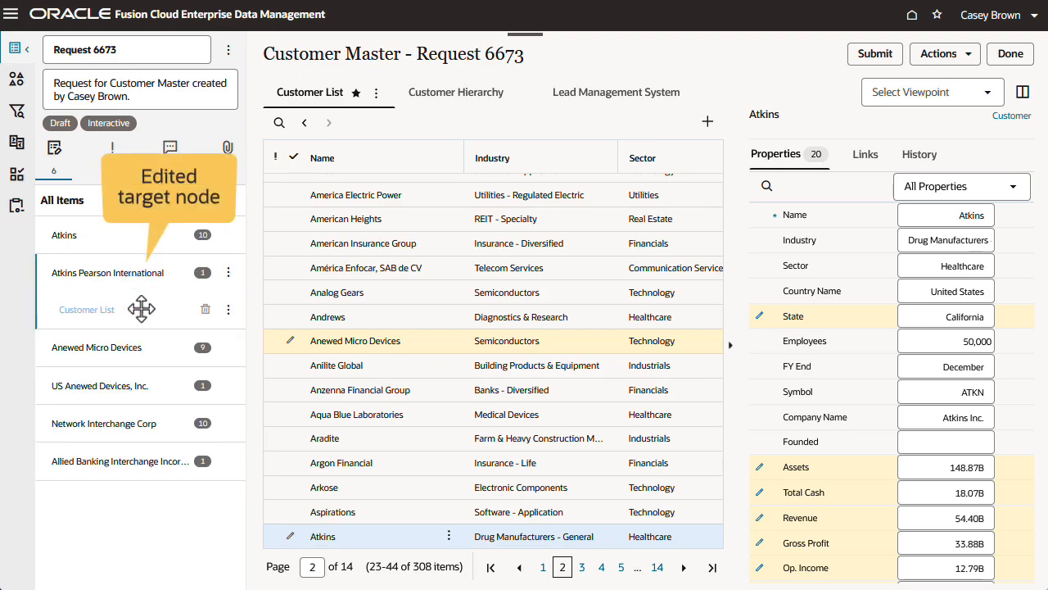
pyautogui.click(94, 312)
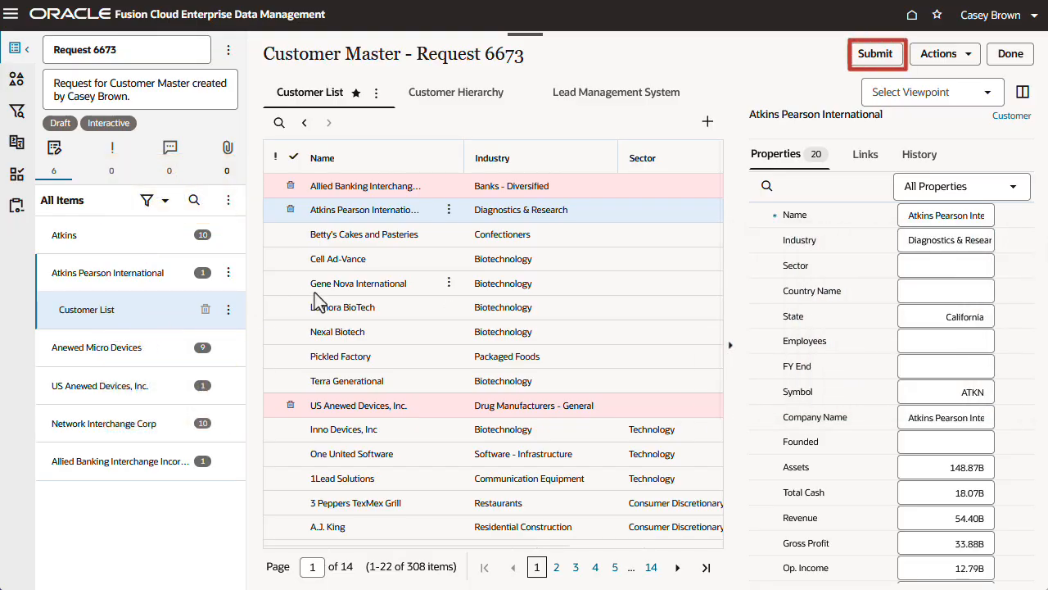
pyautogui.click(864, 65)
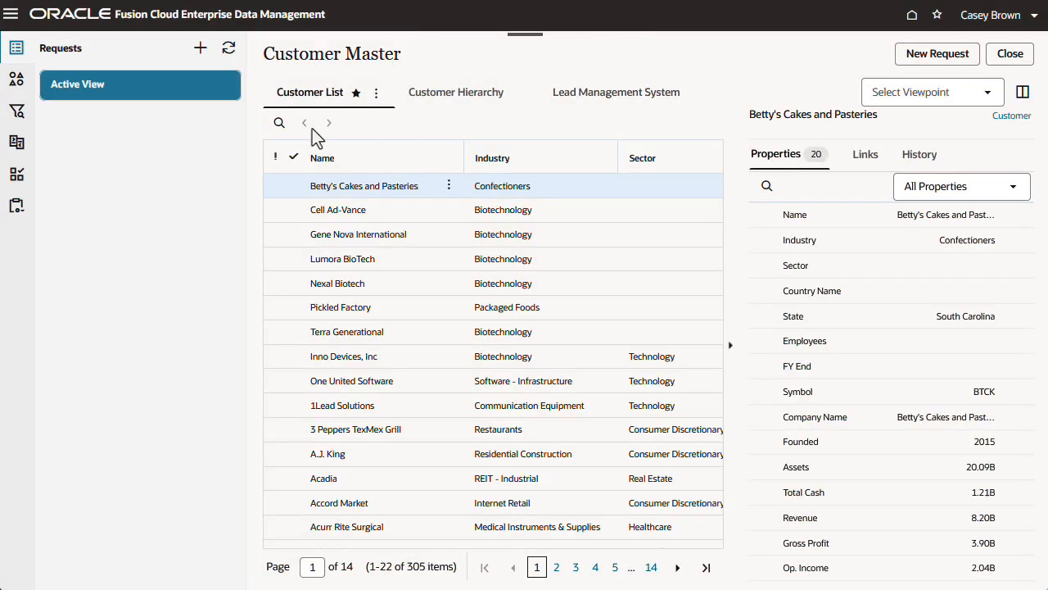
# Step: Search the Customer List viewpoint for anewed
pyautogui.click(280, 123)
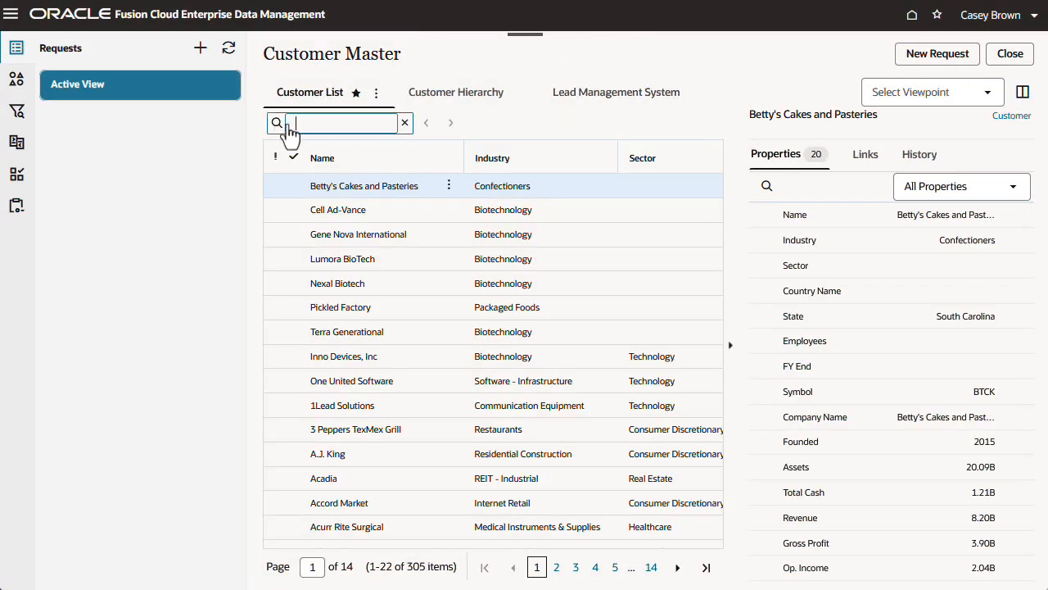
pyautogui.write('anewed')
pyautogui.click(277, 123)
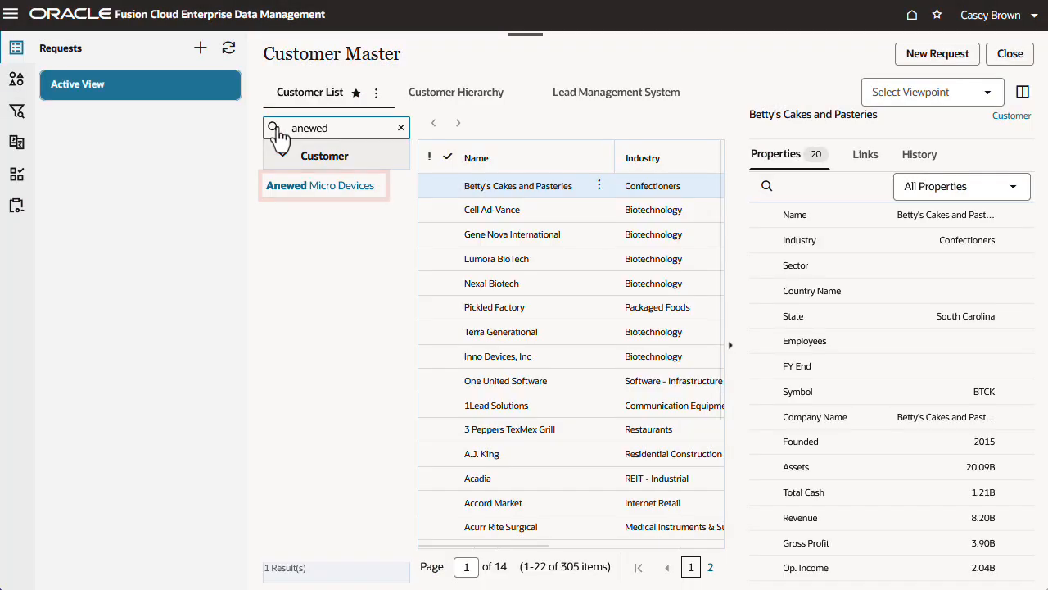